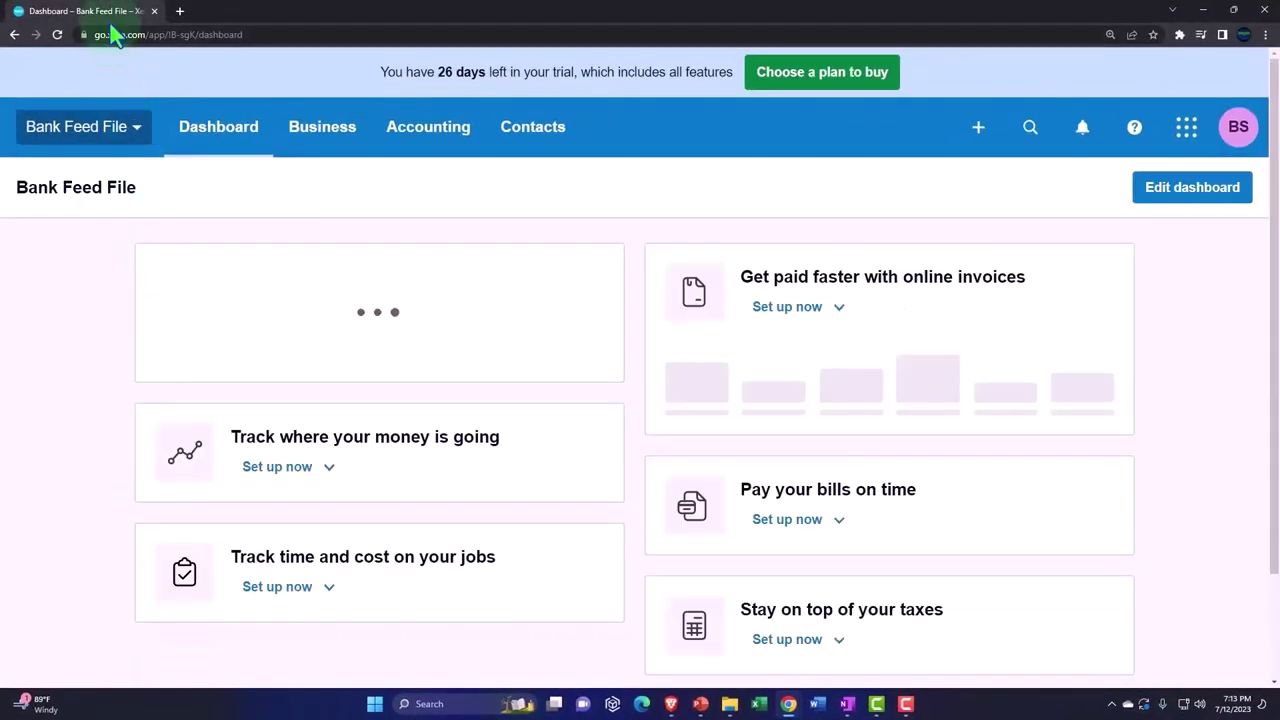
Duplicate the Bank Feed File dashboard tab twice, giving three dashboard tabs.
{"action": "right_click", "coordinate": [110, 12]}
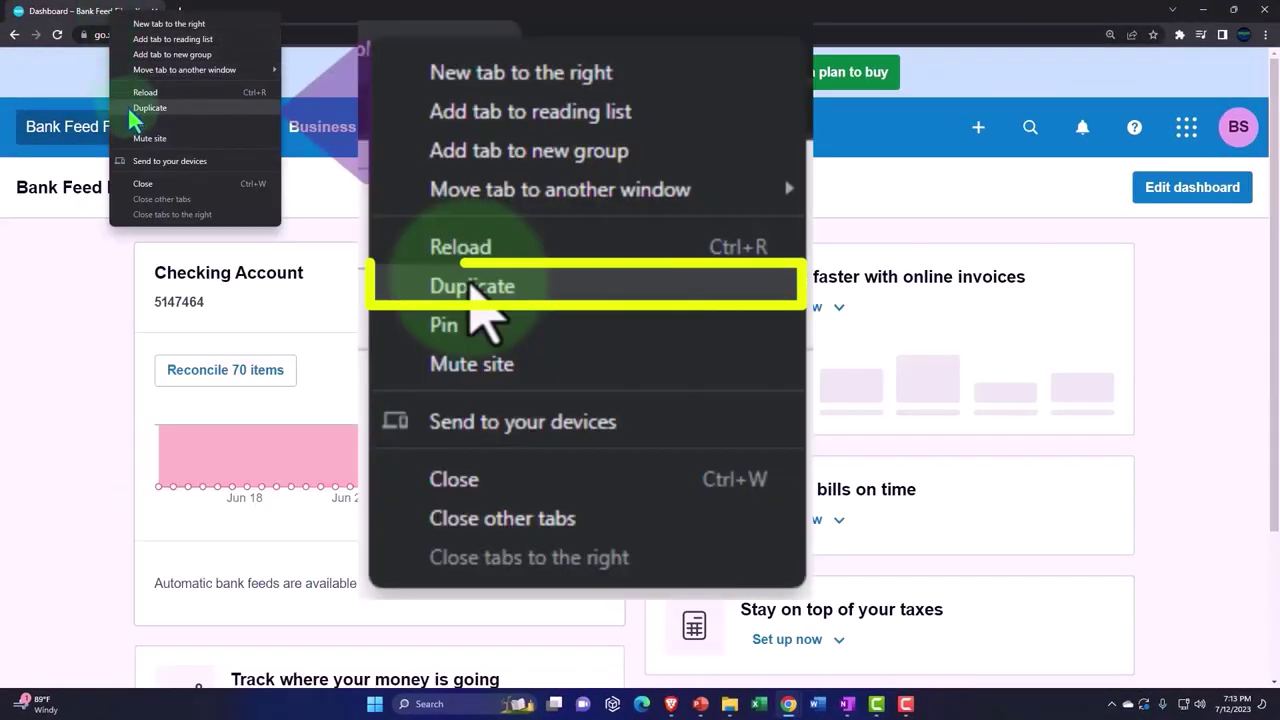
{"action": "left_click", "coordinate": [186, 109]}
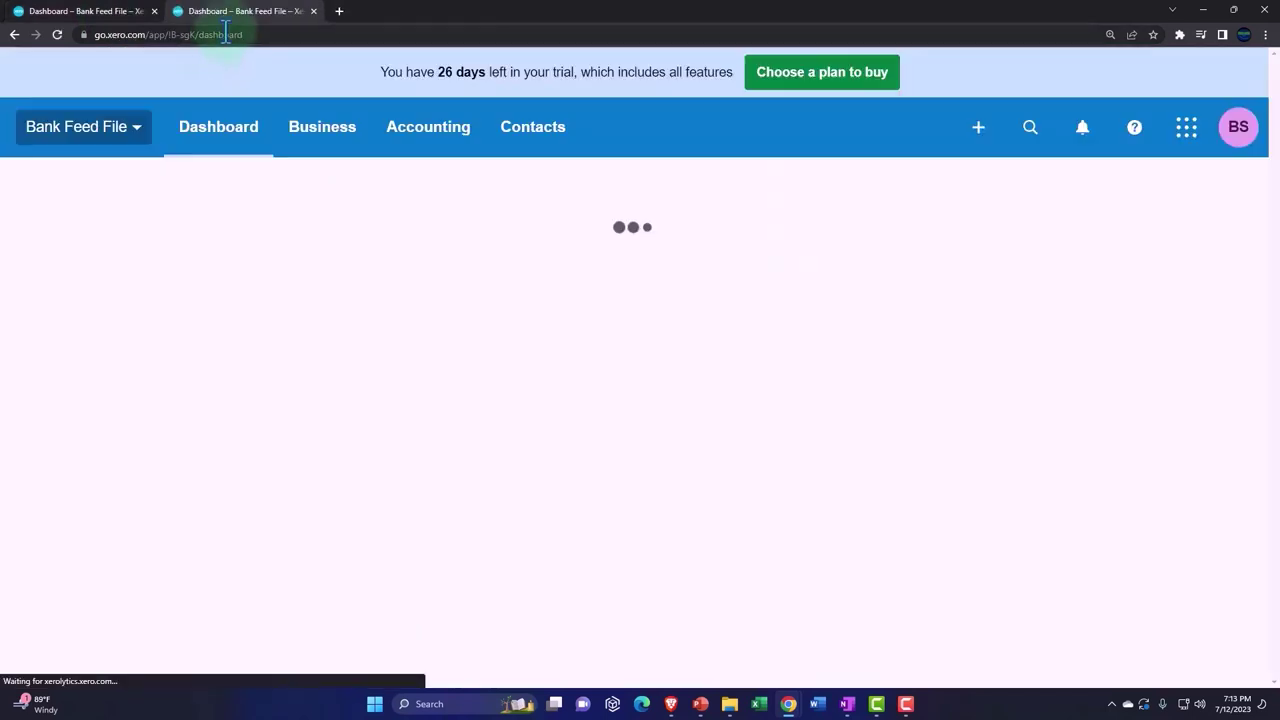
{"action": "right_click", "coordinate": [240, 20]}
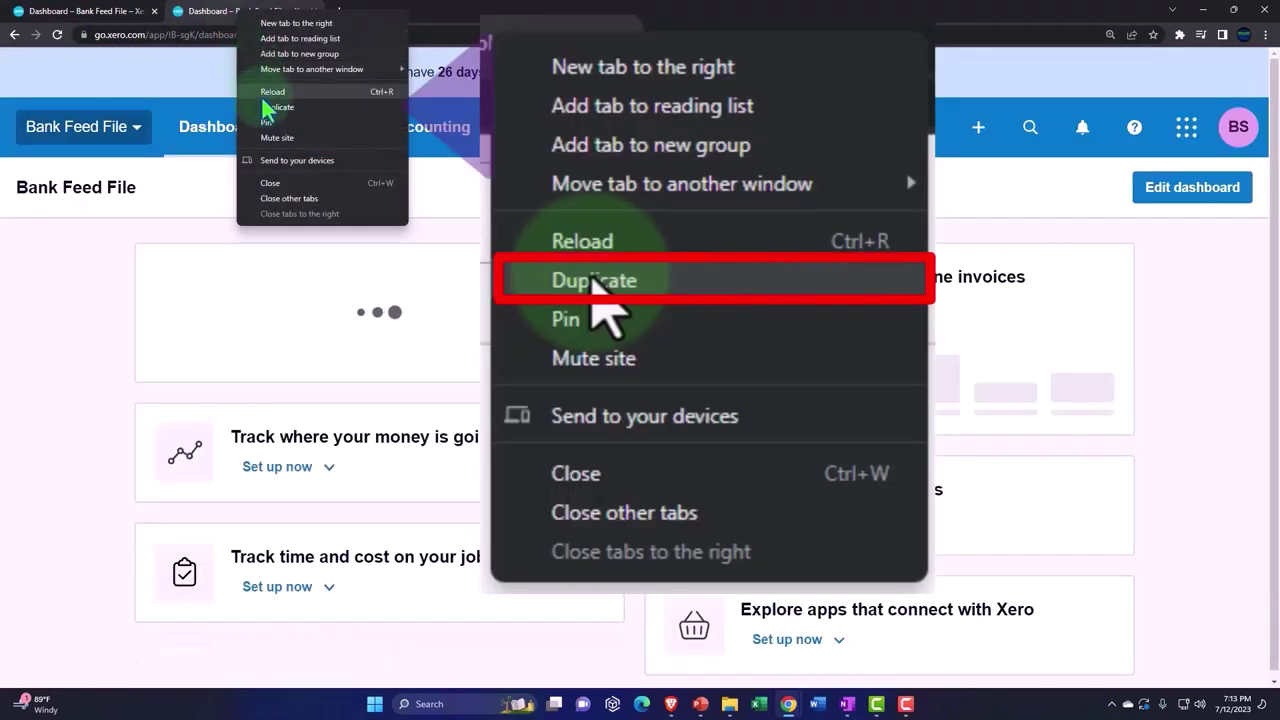
{"action": "left_click", "coordinate": [298, 111]}
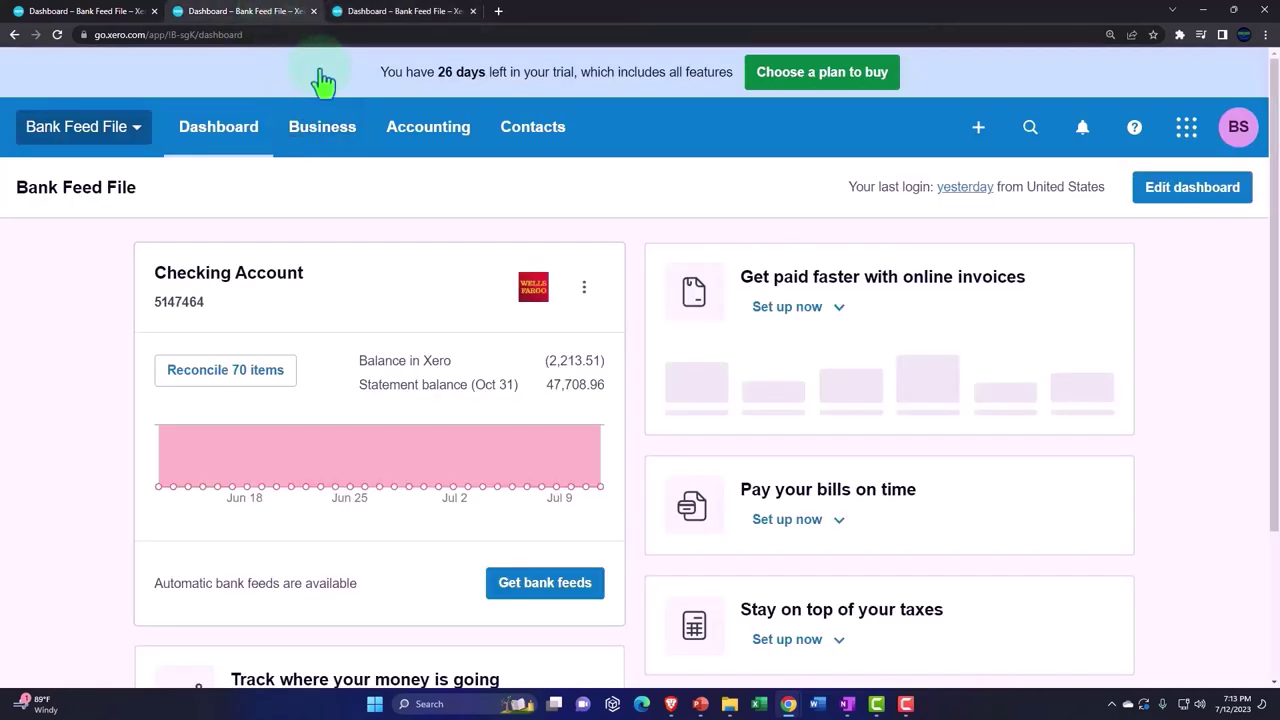
Open the Balance Sheet in the second tab and the Income Statement (Profit and Loss) in the third.
{"action": "left_click", "coordinate": [420, 134]}
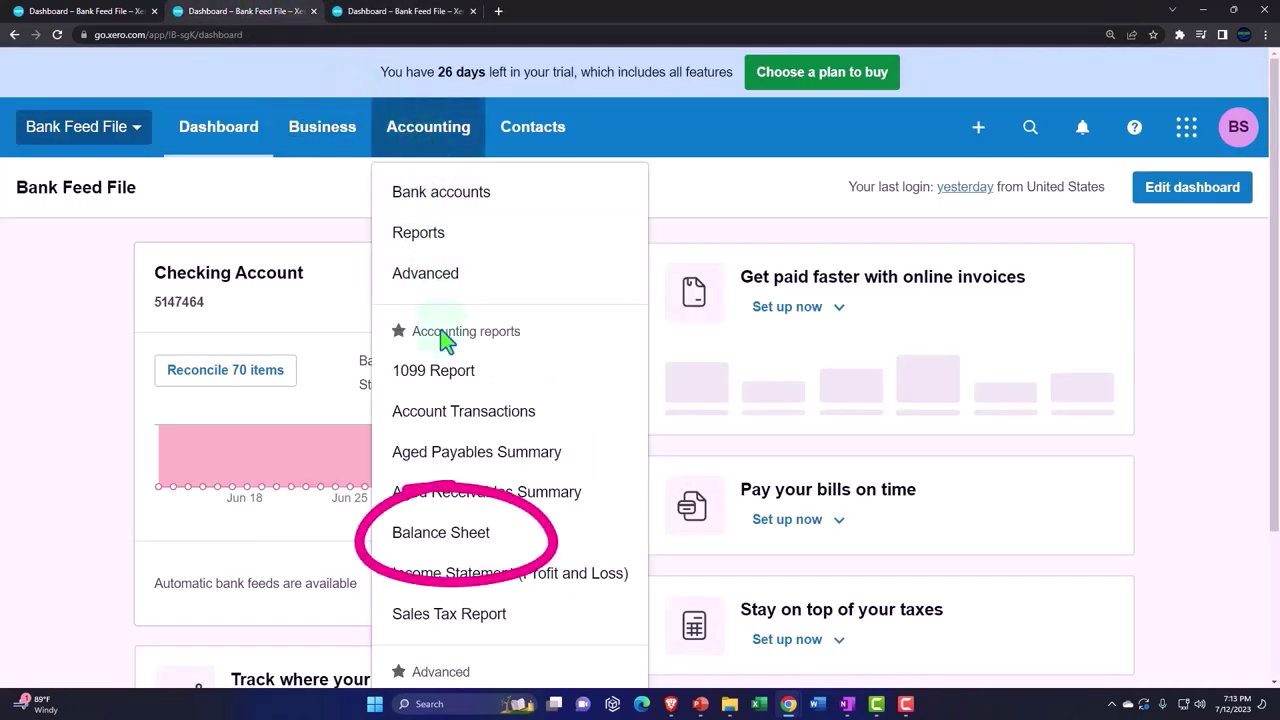
{"action": "left_click", "coordinate": [521, 545]}
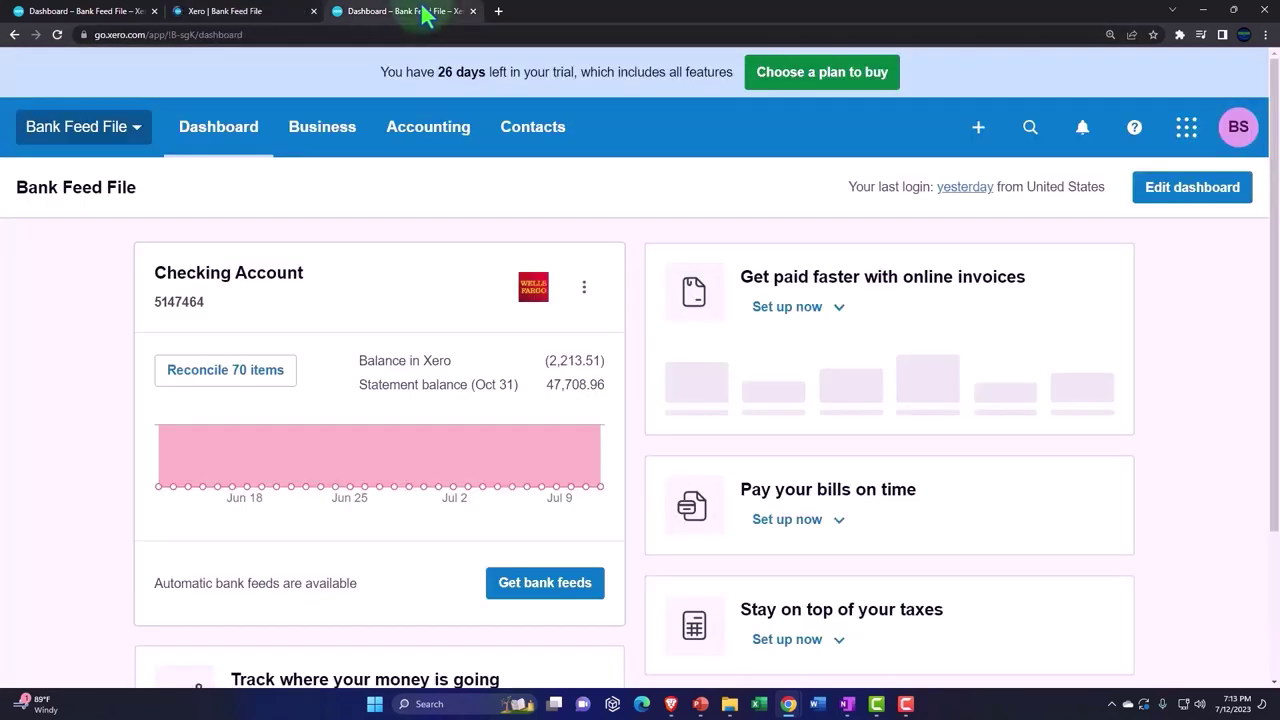
{"action": "left_click", "coordinate": [443, 140]}
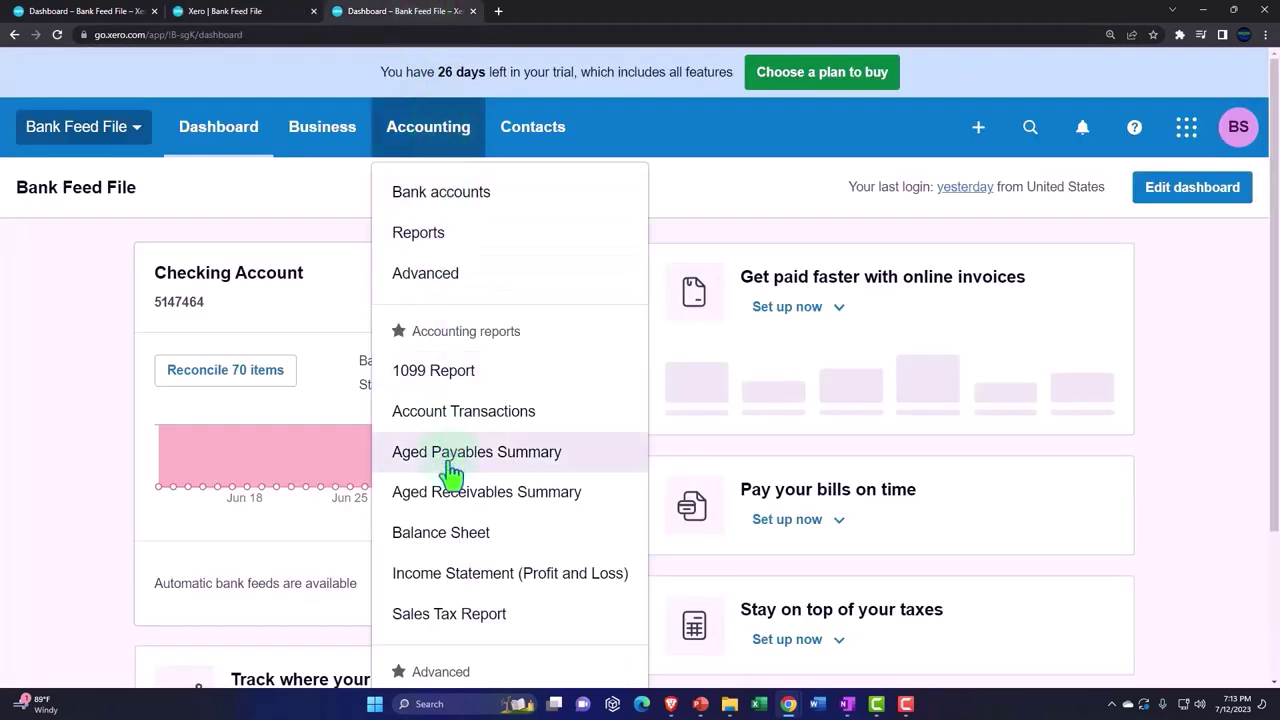
{"action": "left_click", "coordinate": [551, 584]}
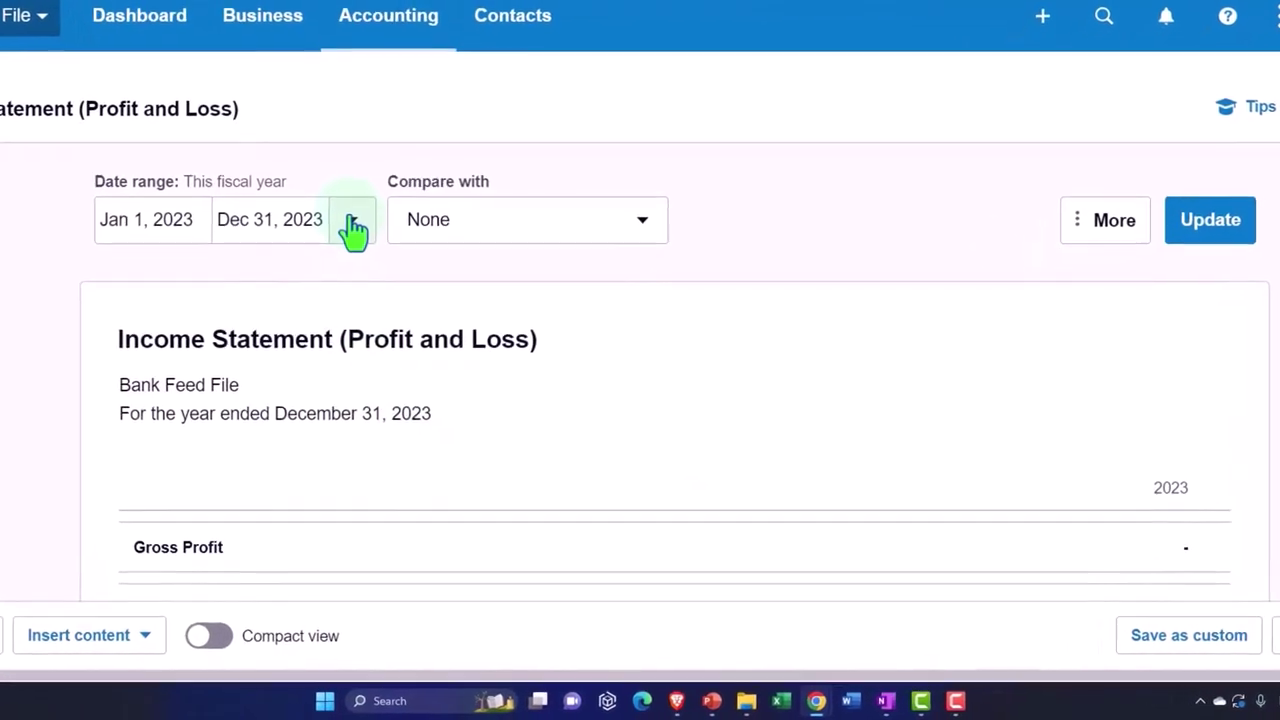
Switch the Income Statement to a custom date range ending December 31, 2022.
{"action": "left_click", "coordinate": [352, 224]}
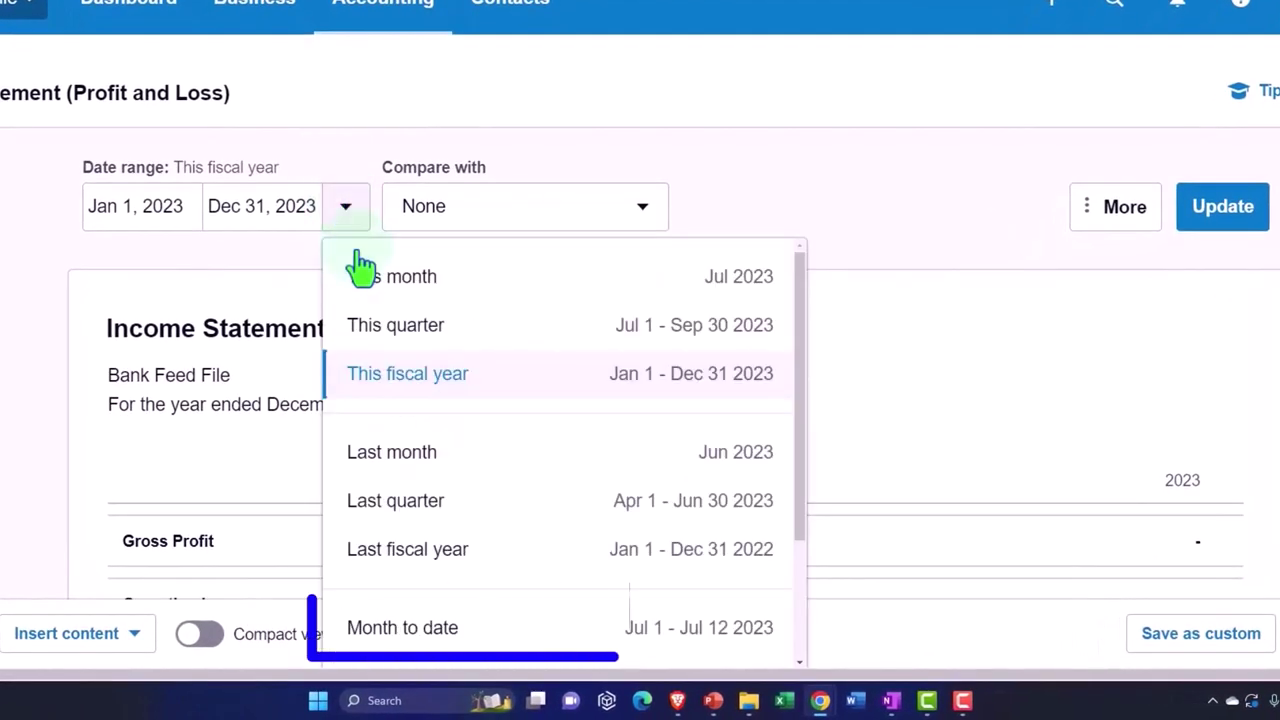
{"action": "scroll", "coordinate": [390, 400], "scroll_direction": "down", "scroll_amount": 3}
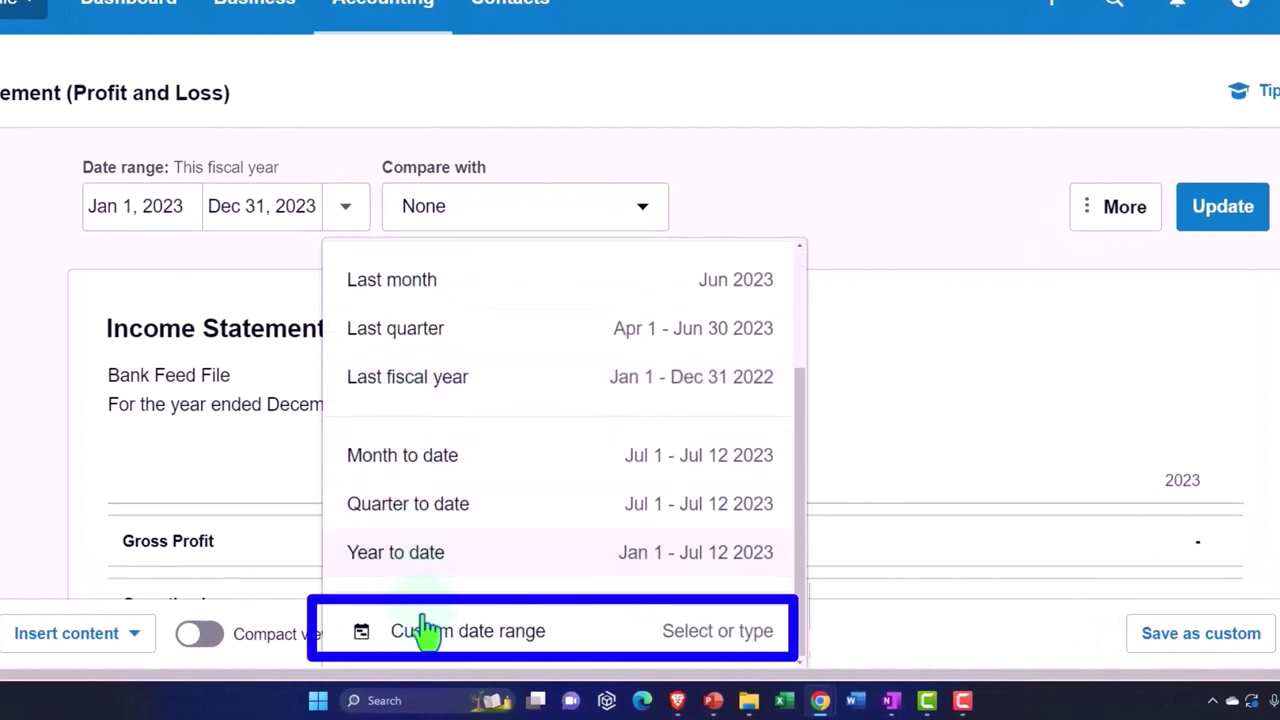
{"action": "left_click", "coordinate": [425, 635]}
{"action": "left_click", "coordinate": [262, 276]}
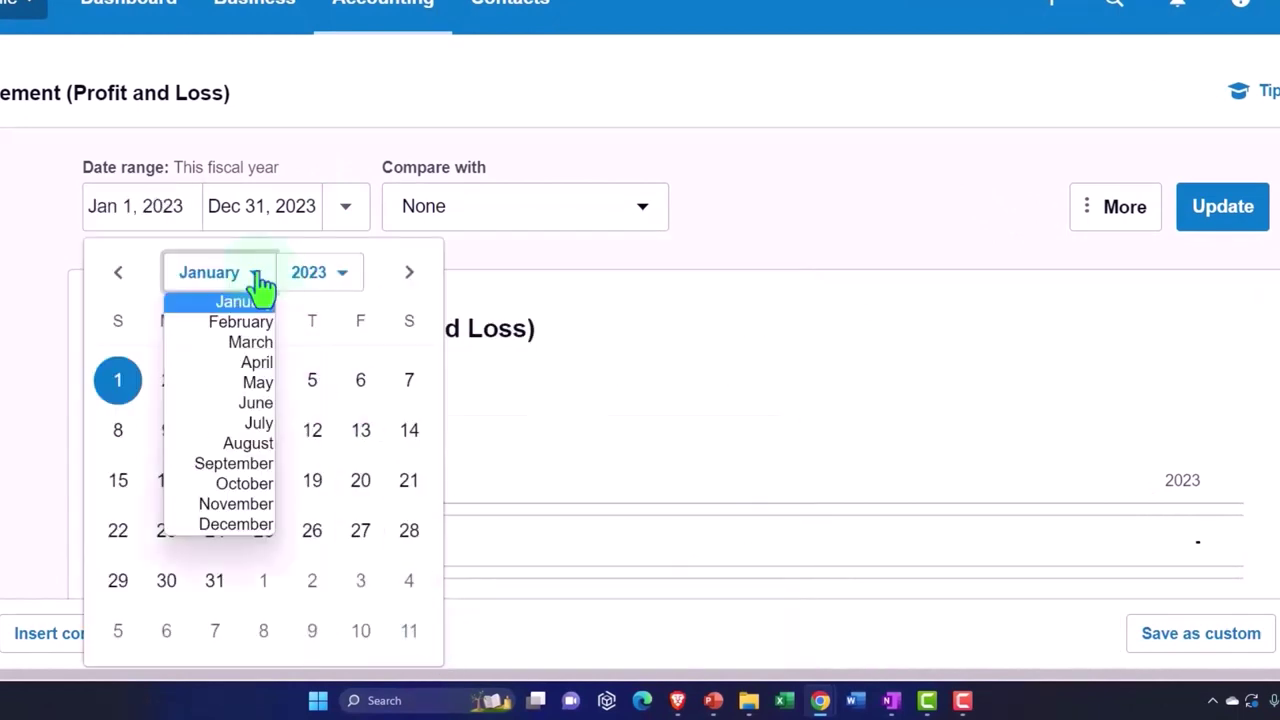
{"action": "left_click", "coordinate": [331, 288]}
{"action": "left_click", "coordinate": [331, 288]}
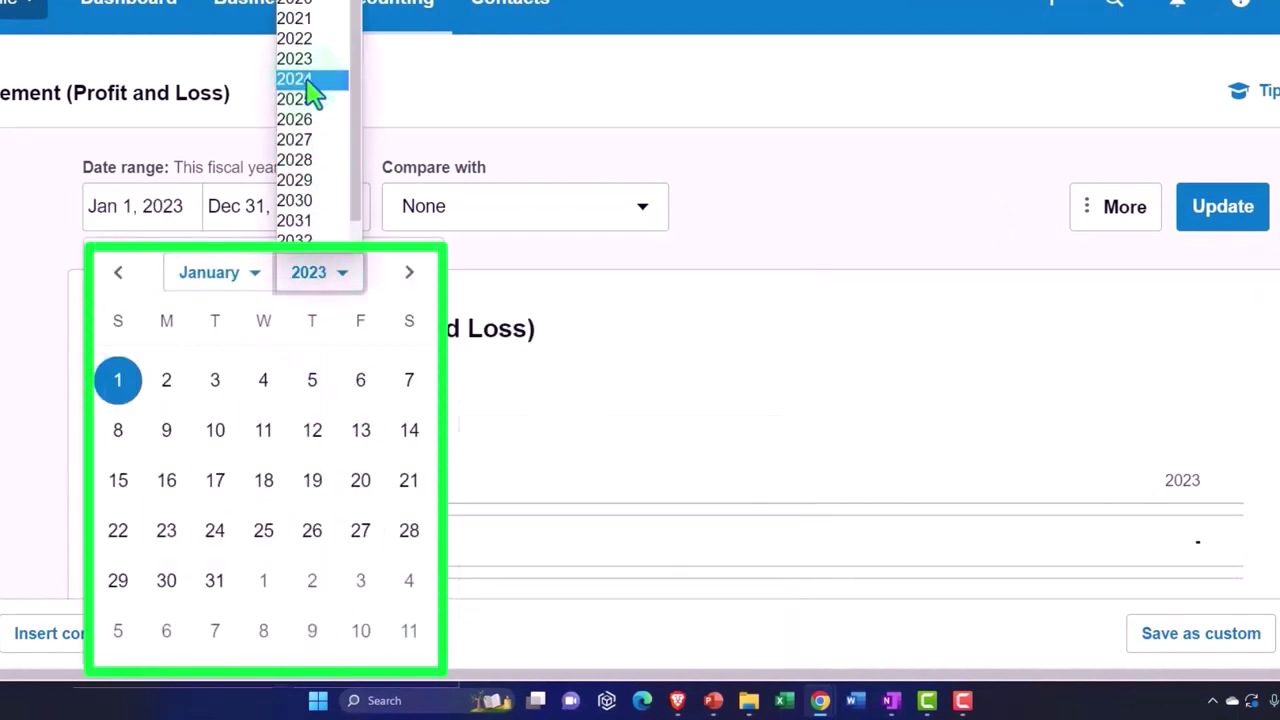
{"action": "left_click", "coordinate": [298, 38]}
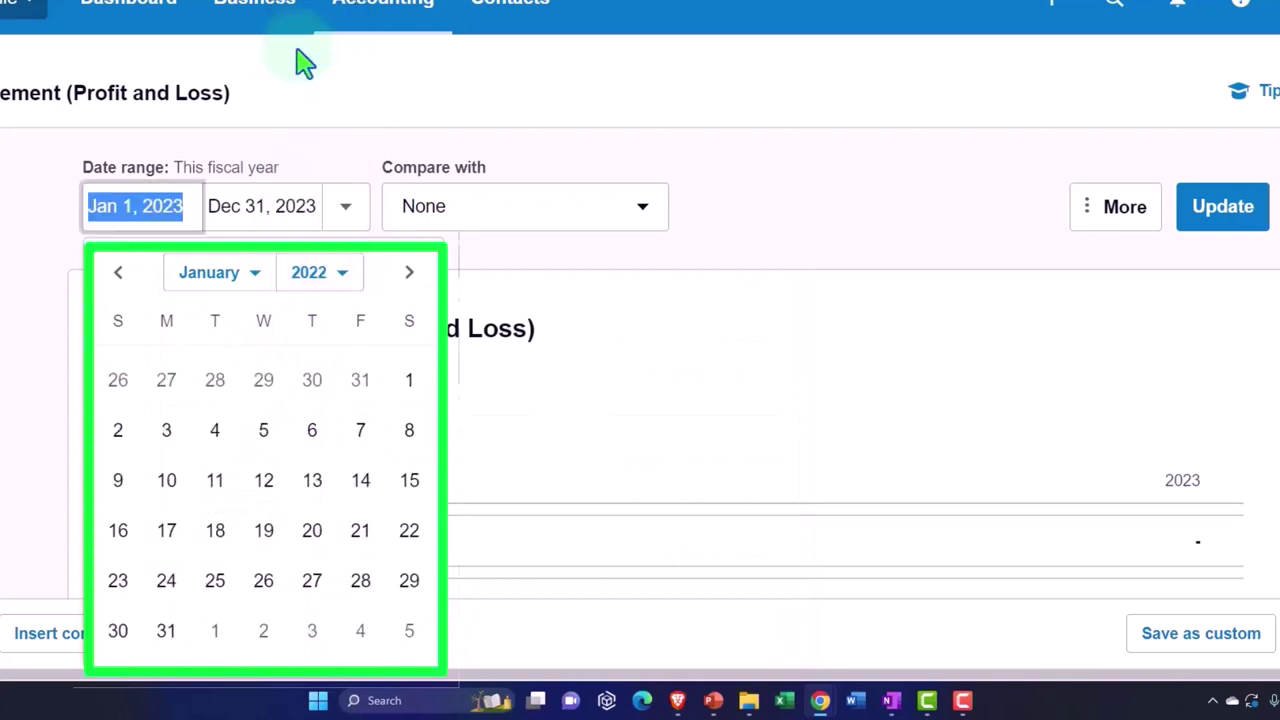
{"action": "left_click", "coordinate": [297, 210]}
{"action": "left_click", "coordinate": [447, 283]}
{"action": "left_click", "coordinate": [440, 40]}
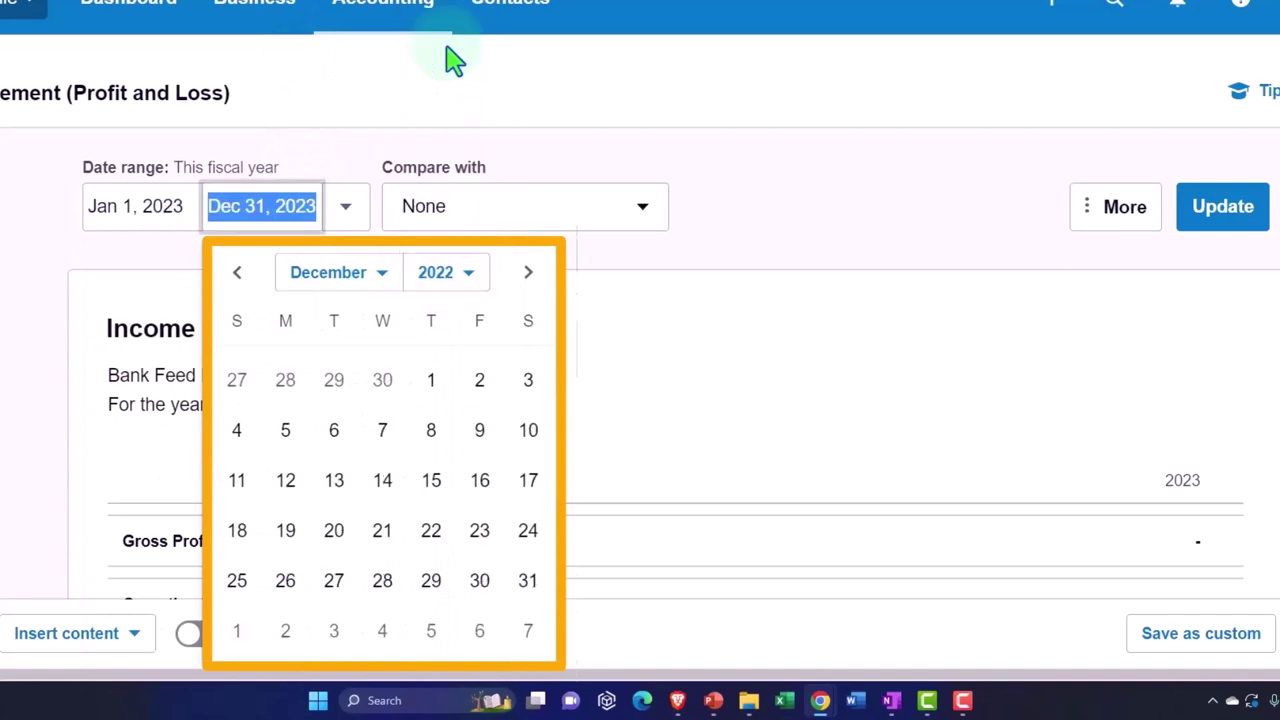
{"action": "left_click", "coordinate": [529, 581]}
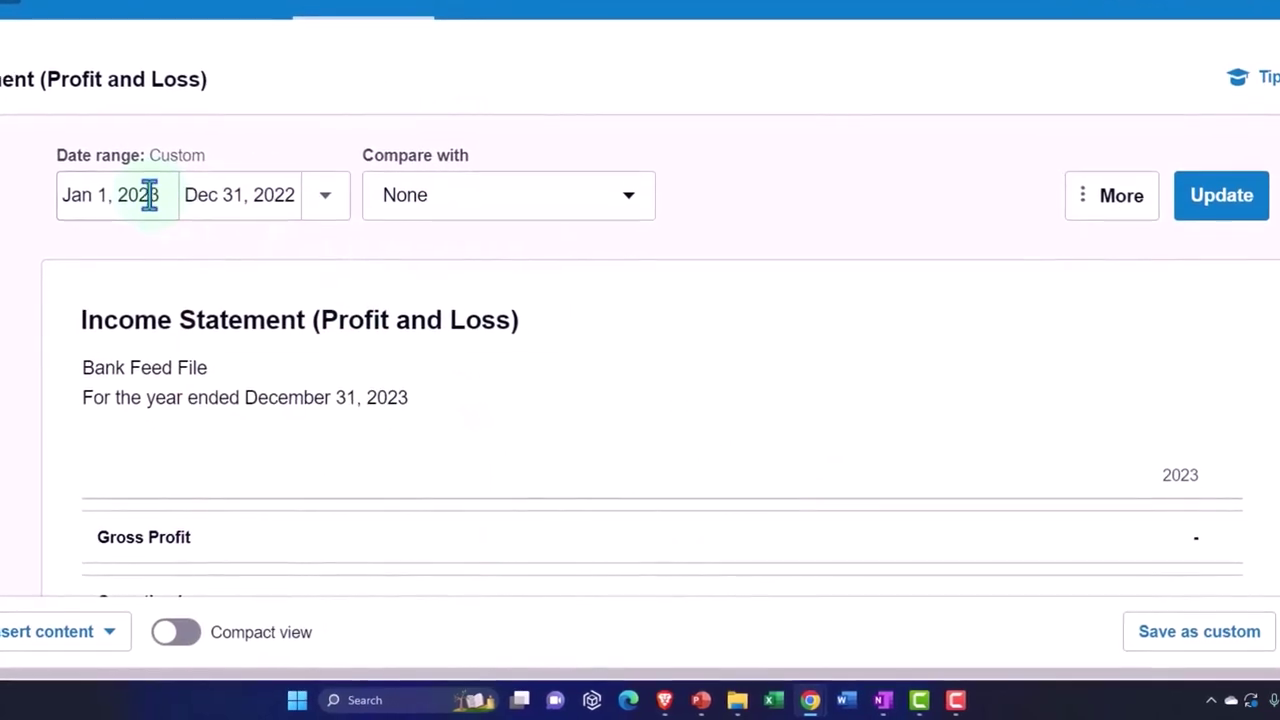
Set the start date to January 1, 2022 and update the report.
{"action": "left_click", "coordinate": [149, 195]}
{"action": "left_click", "coordinate": [296, 280]}
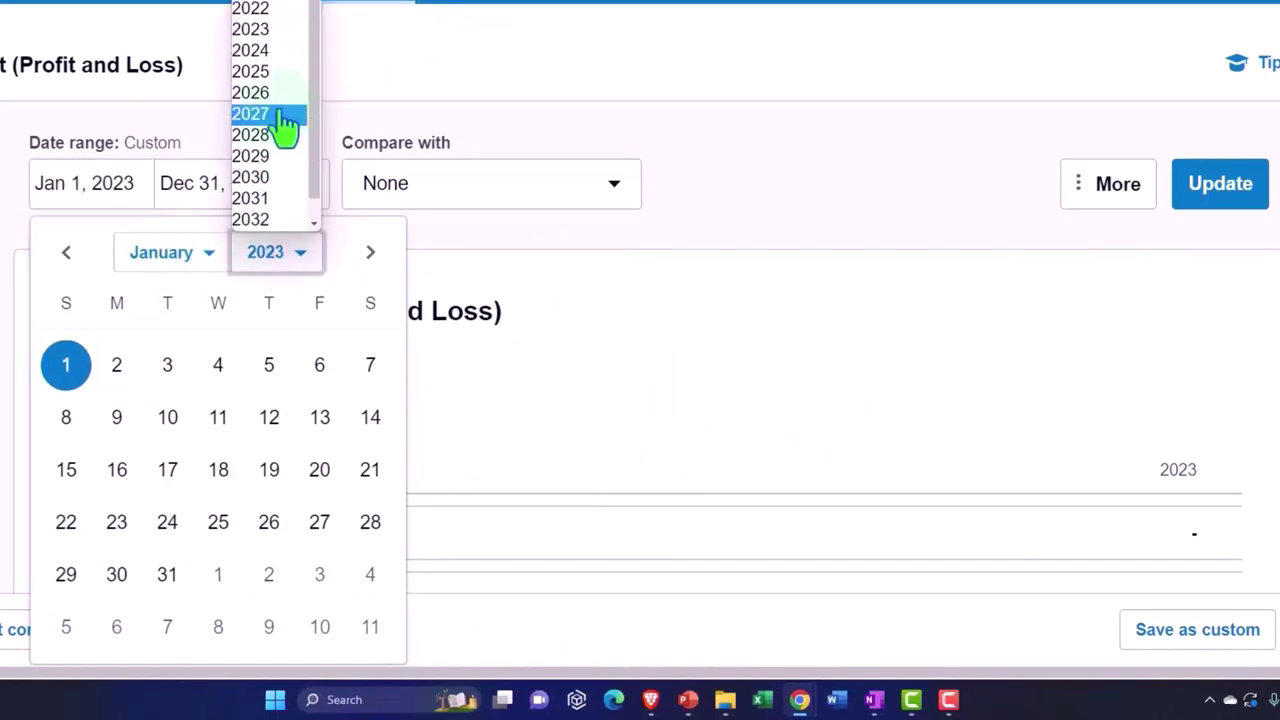
{"action": "left_click", "coordinate": [274, 30]}
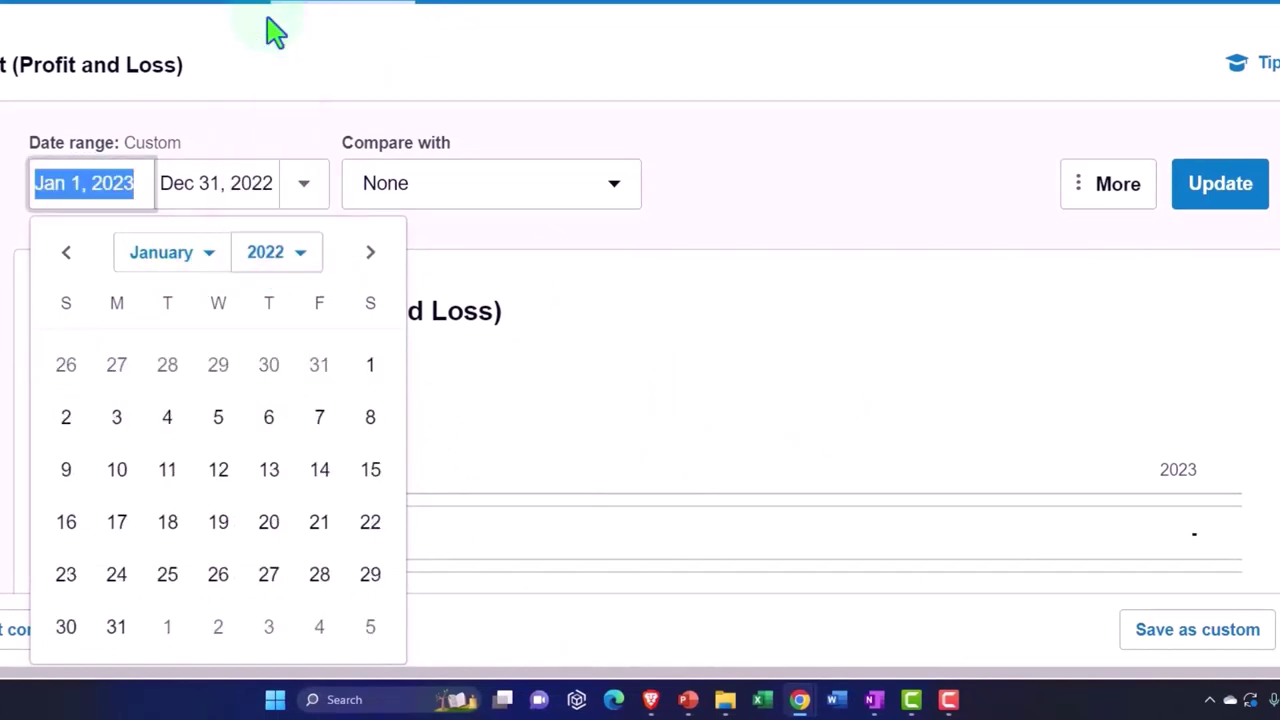
{"action": "left_click", "coordinate": [372, 366]}
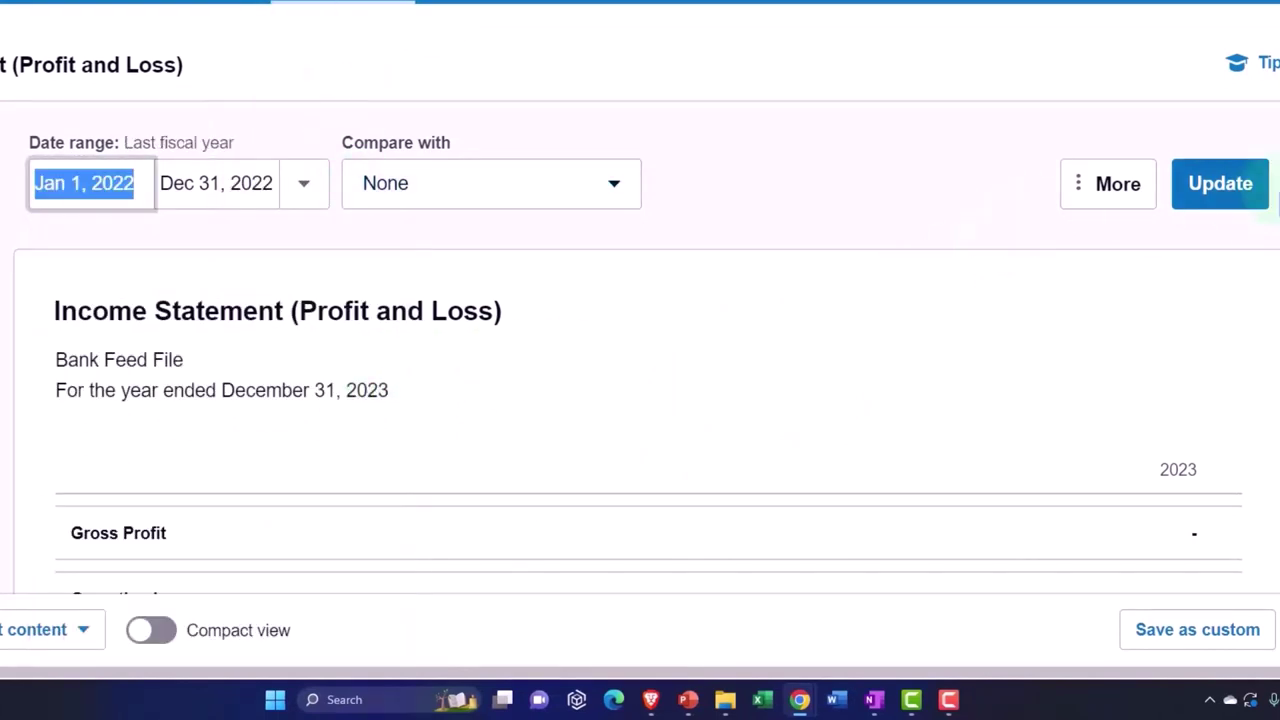
{"action": "left_click", "coordinate": [1235, 190]}
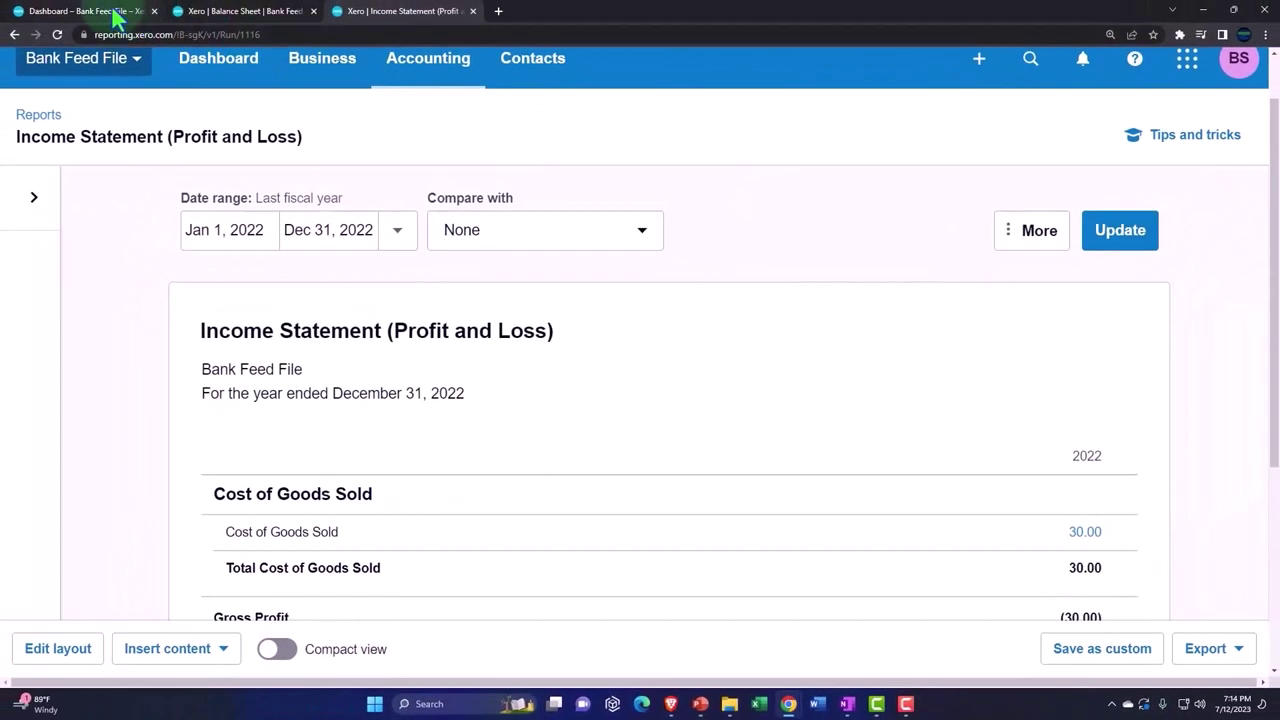
In the first tab, open Bank Accounts and view the Checking Account's Account Transactions.
{"action": "left_click", "coordinate": [105, 10]}
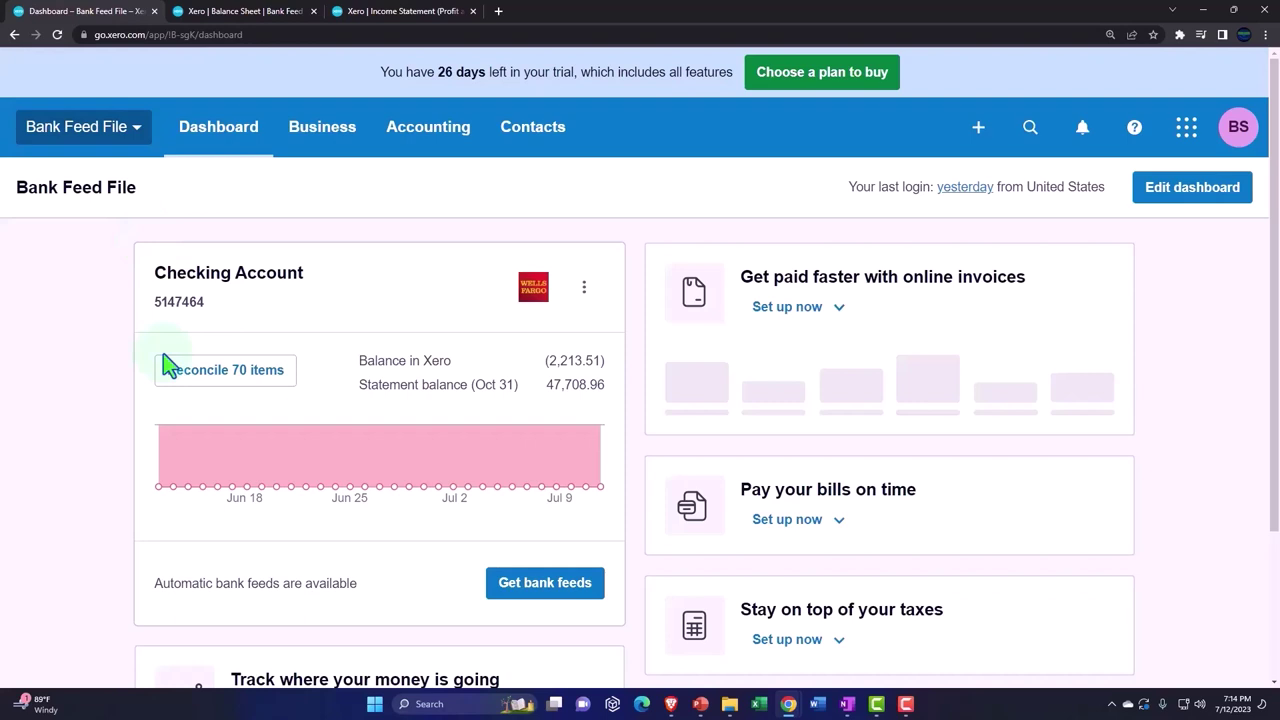
{"action": "left_click", "coordinate": [430, 152]}
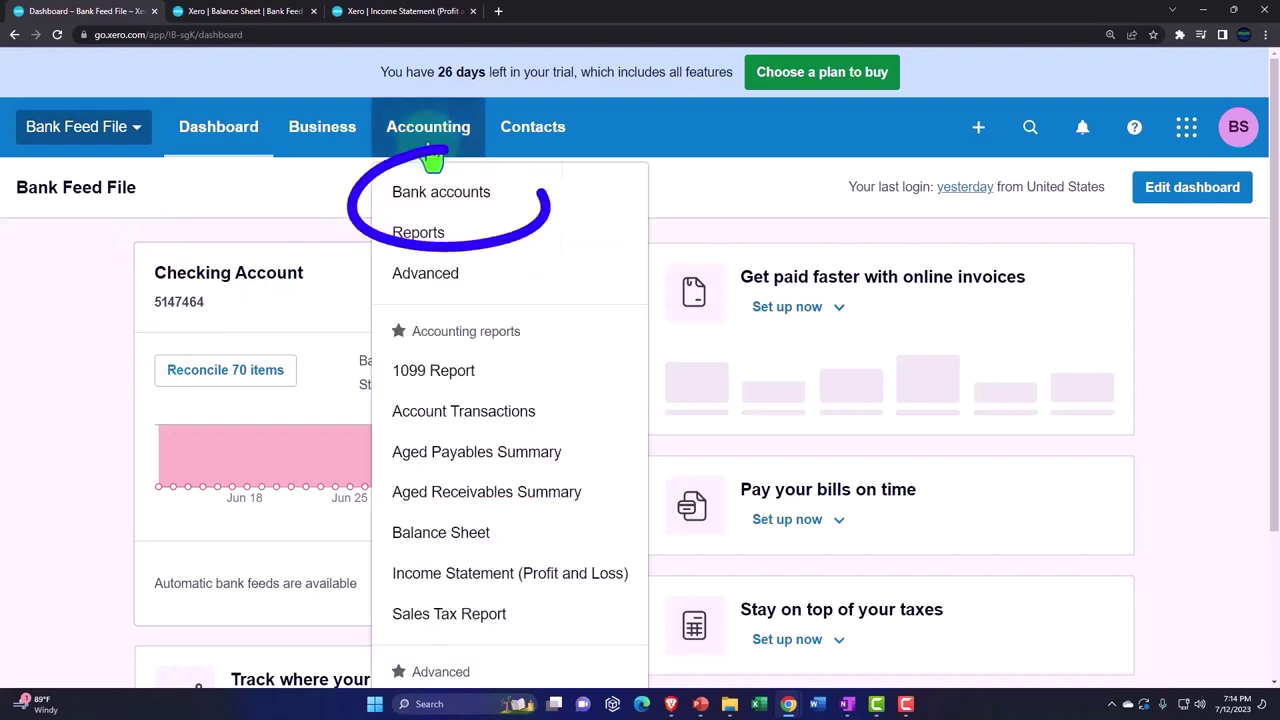
{"action": "left_click", "coordinate": [466, 203]}
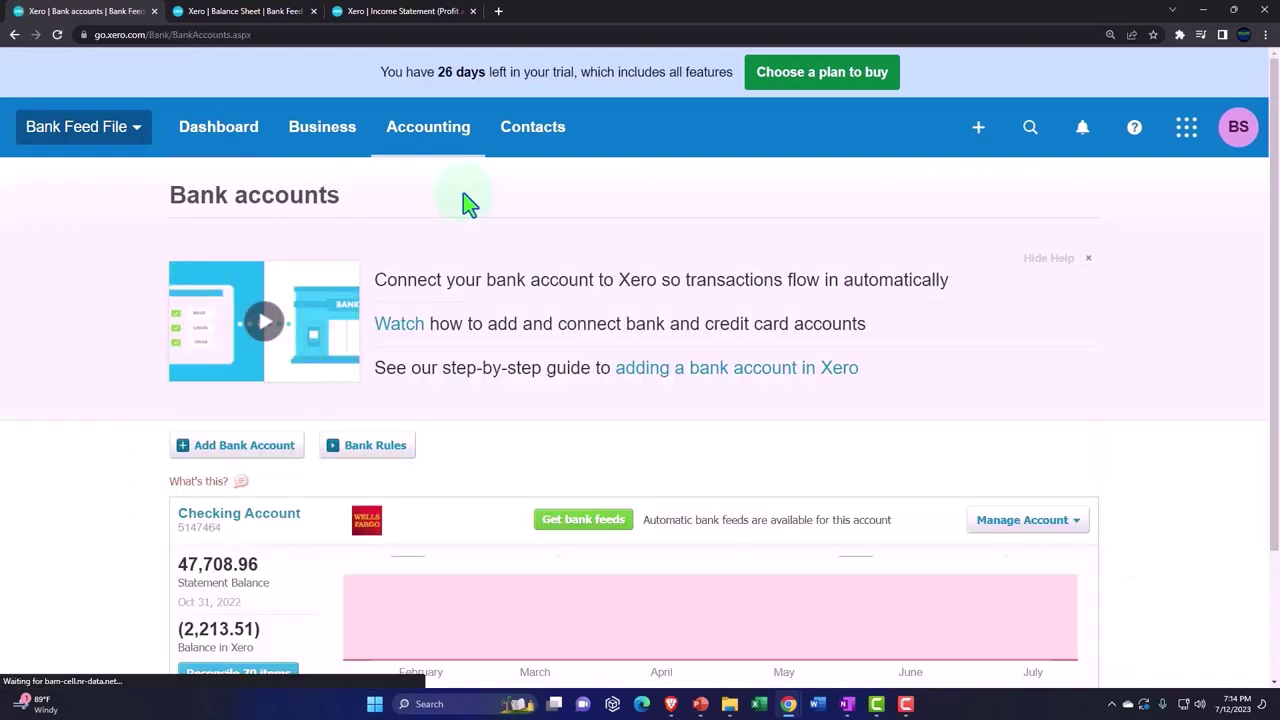
{"action": "scroll", "coordinate": [466, 203], "scroll_direction": "down", "scroll_amount": 2}
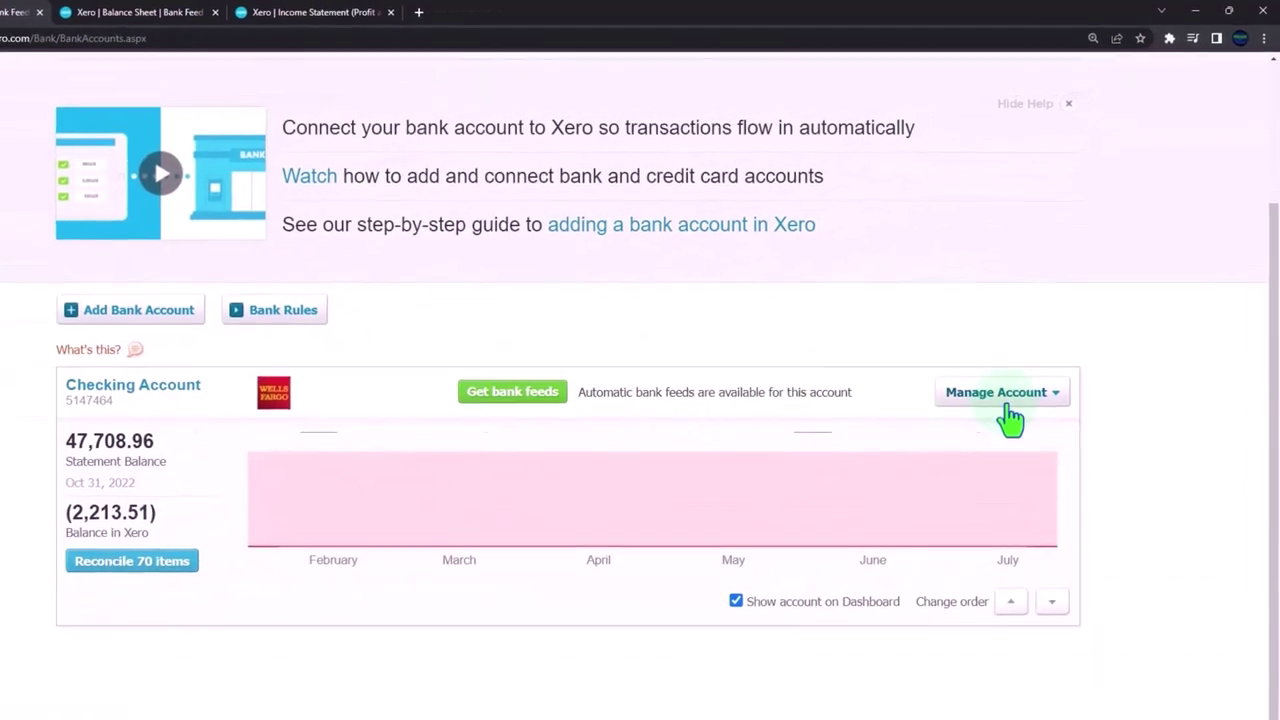
{"action": "left_click", "coordinate": [1003, 410]}
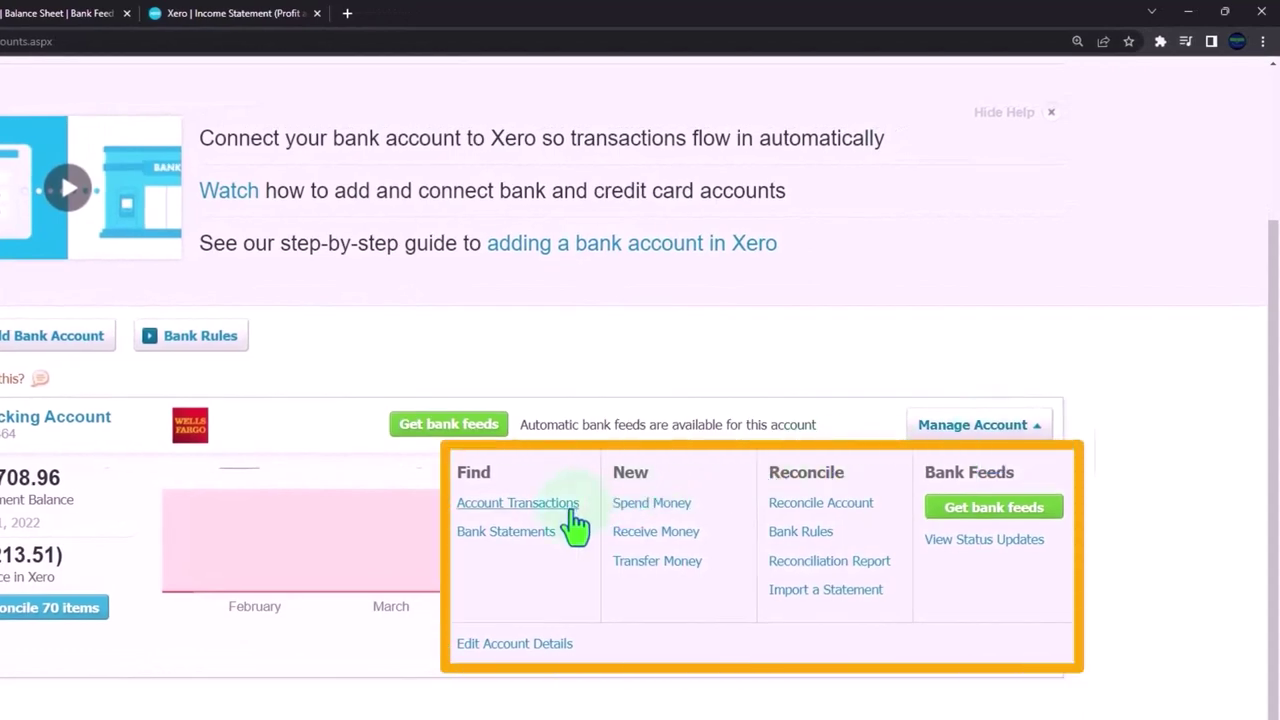
{"action": "left_click", "coordinate": [574, 510]}
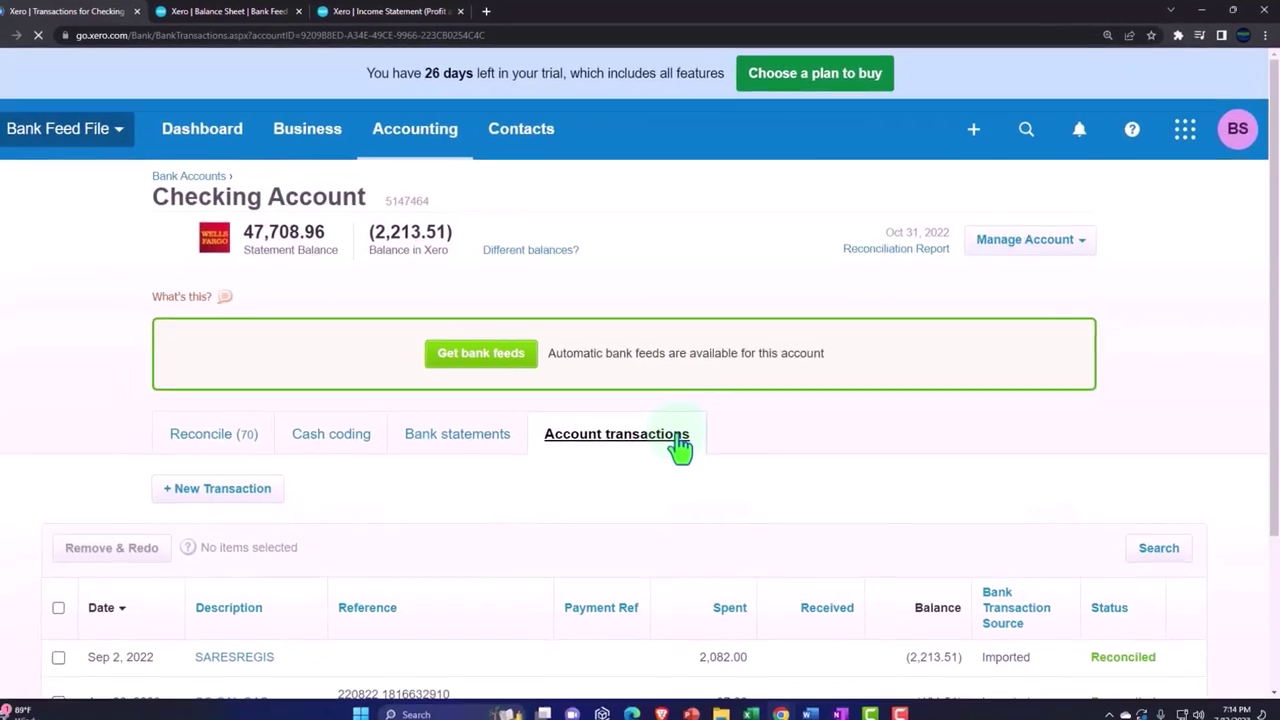
{"action": "scroll", "coordinate": [684, 440], "scroll_direction": "down", "scroll_amount": 1}
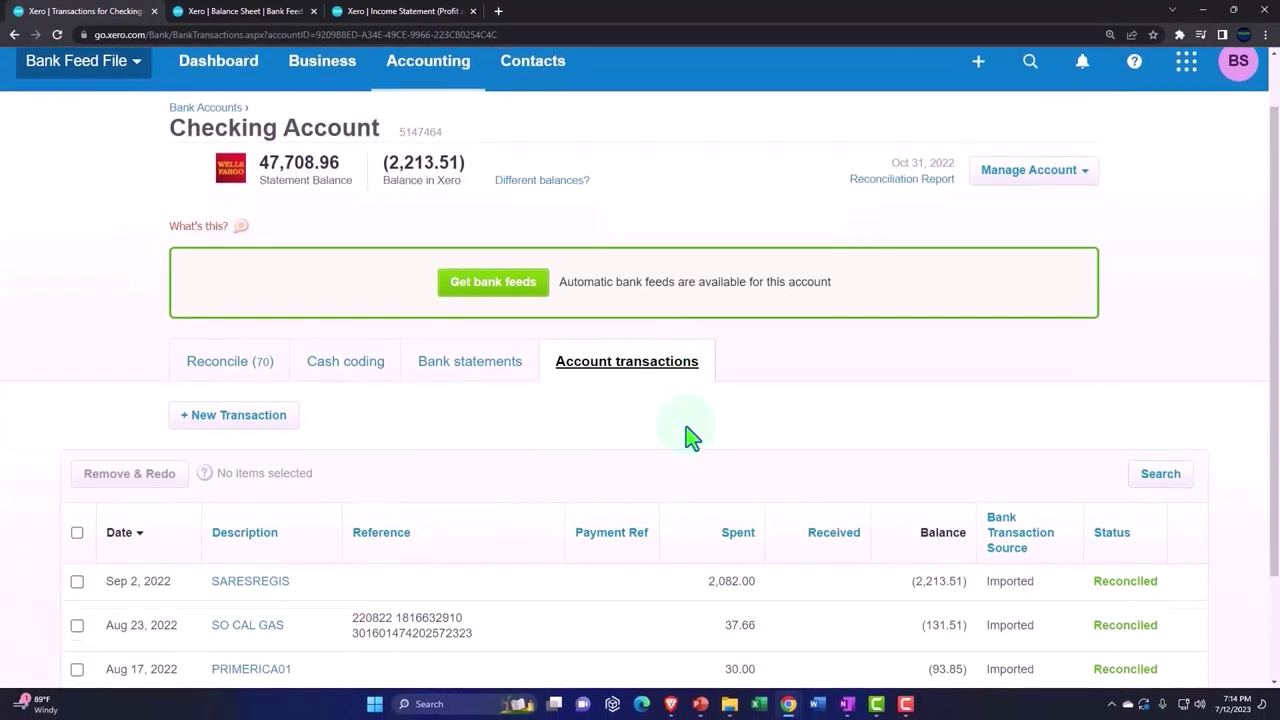
Show the Checking Account's Reconcile (70) tab and scroll through the August 2022 statement lines.
{"action": "left_click", "coordinate": [230, 375]}
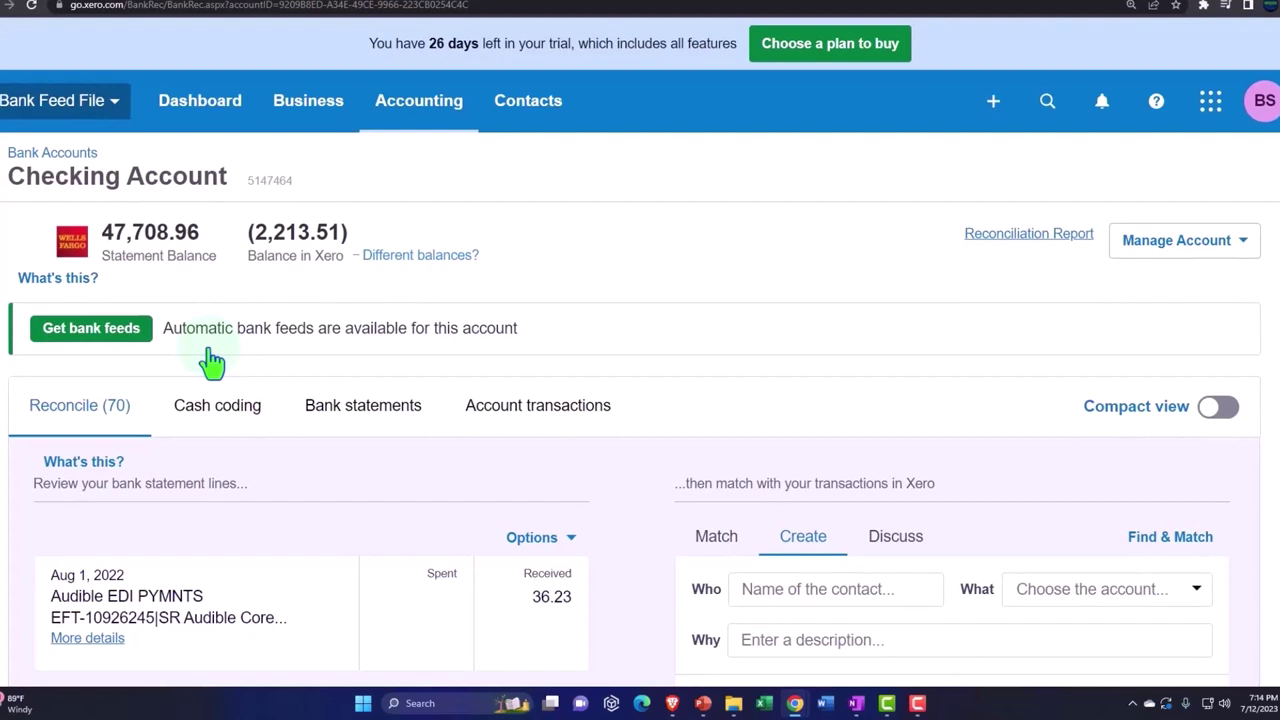
{"action": "scroll", "coordinate": [212, 362], "scroll_direction": "down", "scroll_amount": 3}
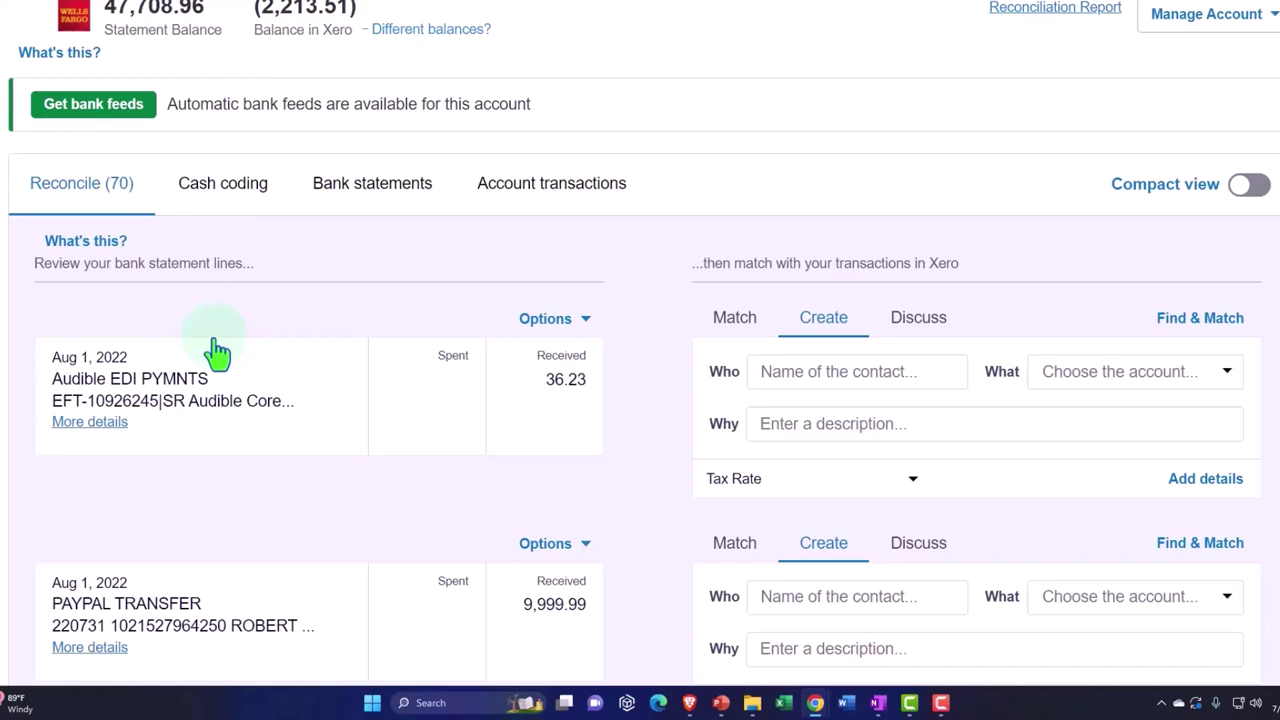
{"action": "scroll", "coordinate": [217, 352], "scroll_direction": "down", "scroll_amount": 8}
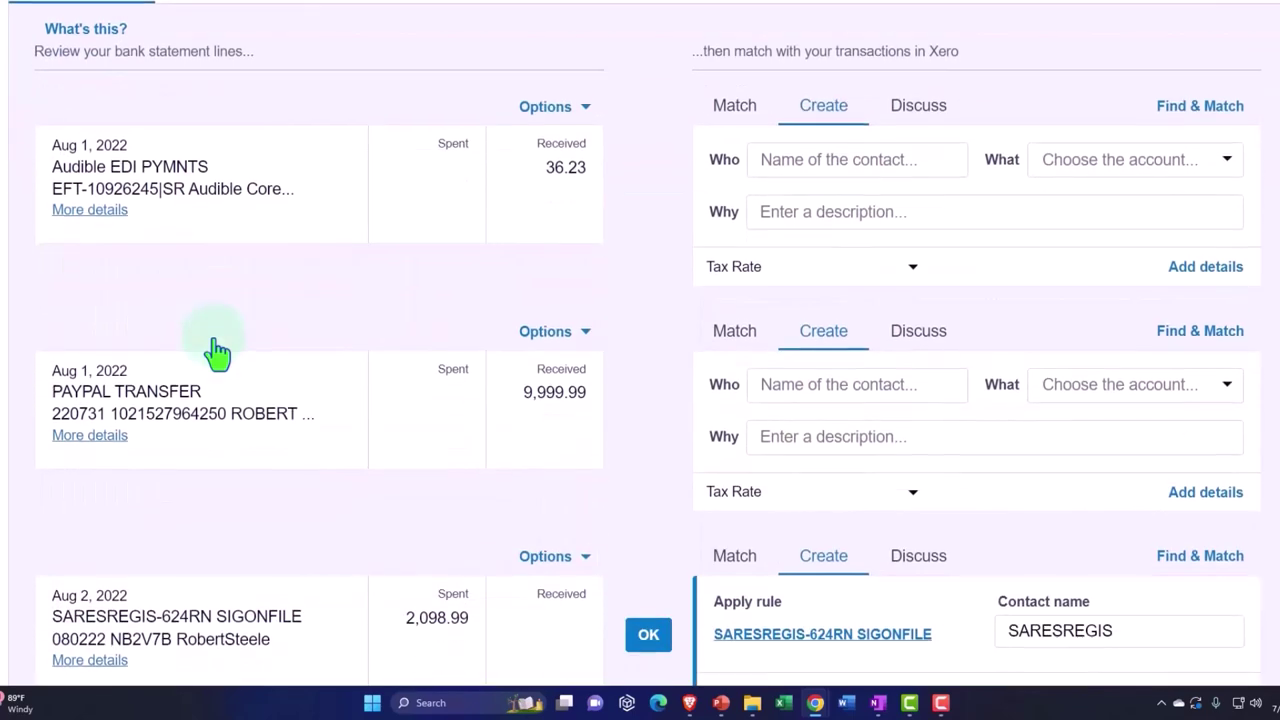
{"action": "scroll", "coordinate": [217, 352], "scroll_direction": "down", "scroll_amount": 8}
{"action": "scroll", "coordinate": [201, 347], "scroll_direction": "down", "scroll_amount": 4}
{"action": "scroll", "coordinate": [201, 347], "scroll_direction": "down", "scroll_amount": 1}
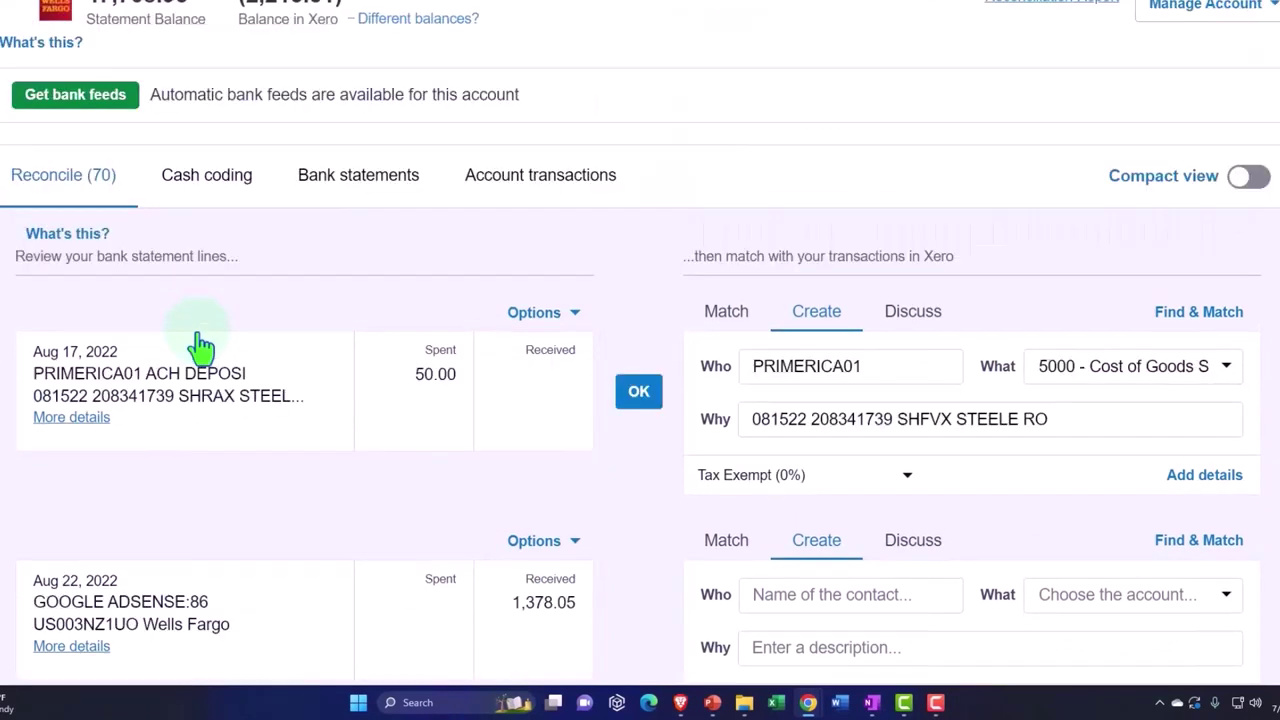
Scroll through the Checking Account statement lines to reach the Aug 17 50.00 line.
{"action": "scroll", "coordinate": [185, 355], "scroll_direction": "down", "scroll_amount": 1}
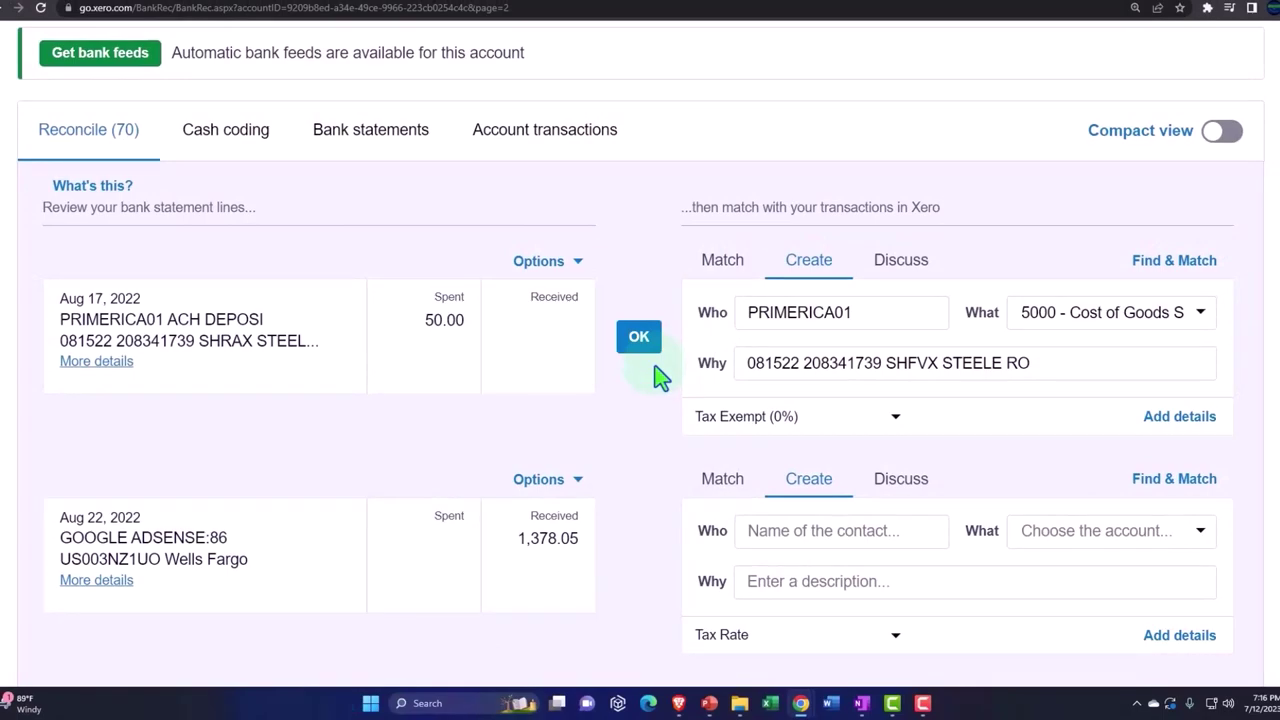
{"action": "scroll", "coordinate": [660, 376], "scroll_direction": "down", "scroll_amount": 20}
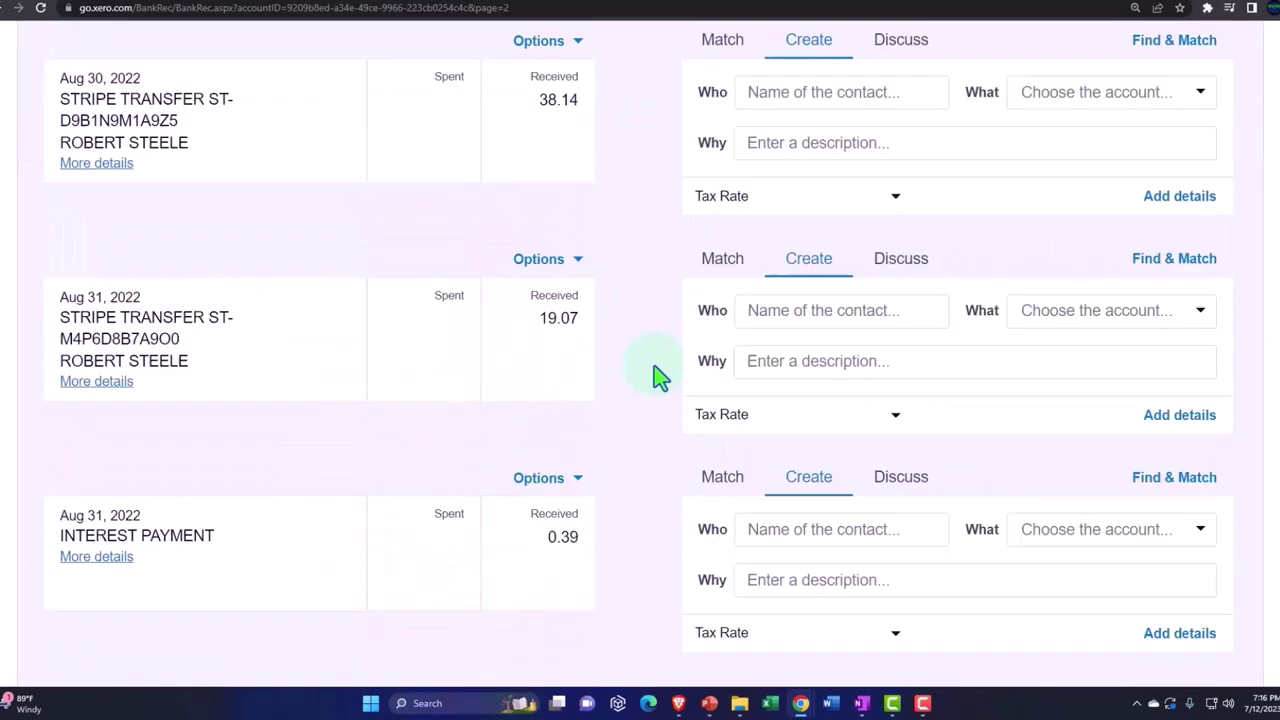
{"action": "scroll", "coordinate": [660, 376], "scroll_direction": "down", "scroll_amount": 3}
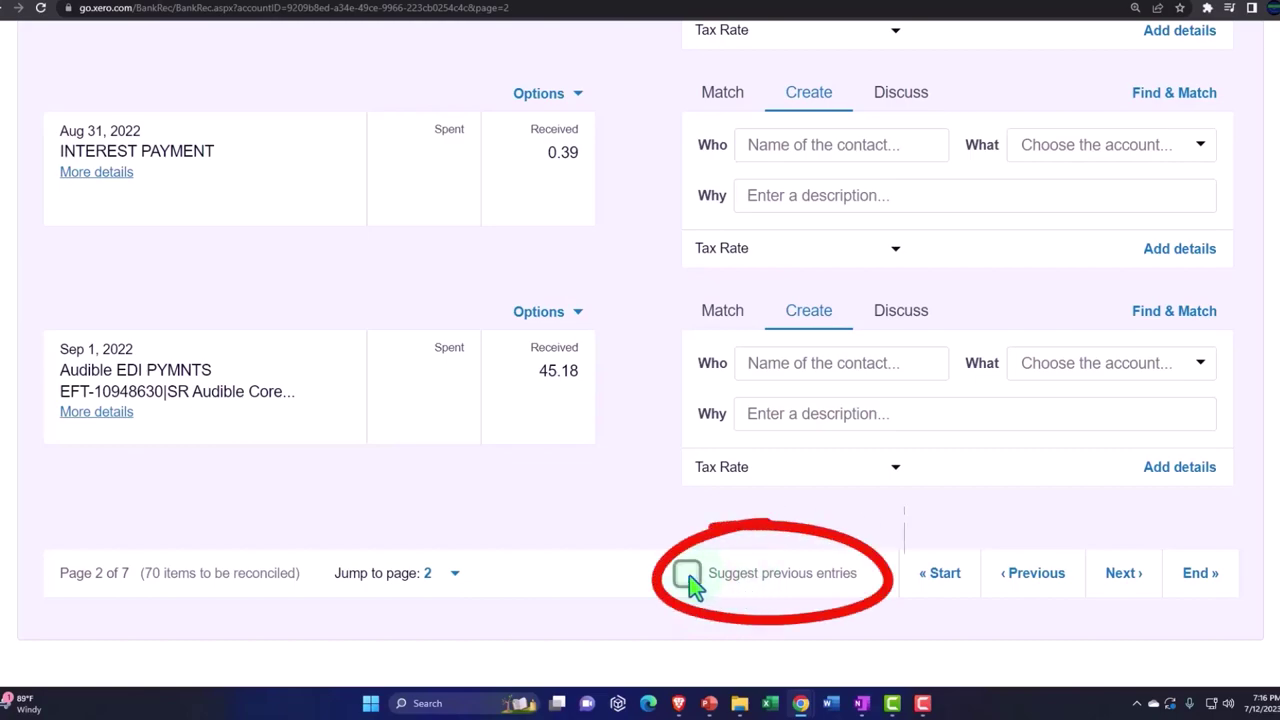
{"action": "scroll", "coordinate": [643, 557], "scroll_direction": "up", "scroll_amount": 20}
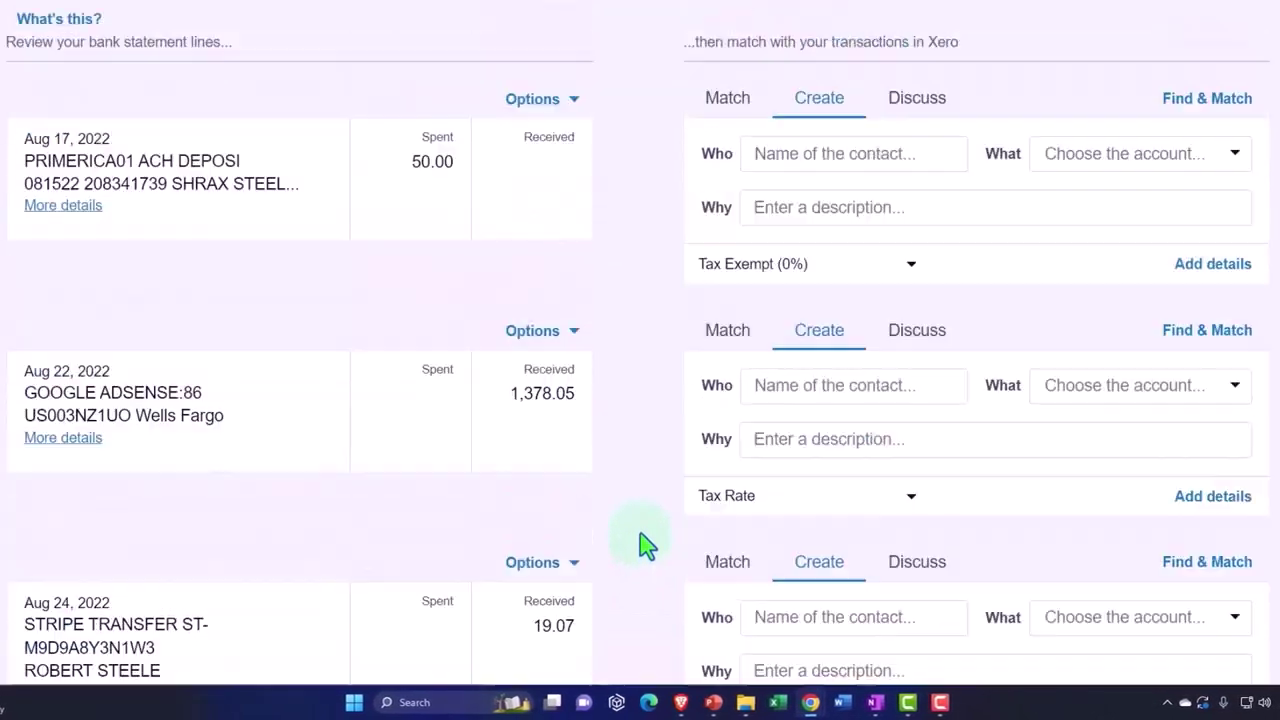
{"action": "scroll", "coordinate": [645, 545], "scroll_direction": "up", "scroll_amount": 5}
{"action": "scroll", "coordinate": [645, 545], "scroll_direction": "down", "scroll_amount": 1}
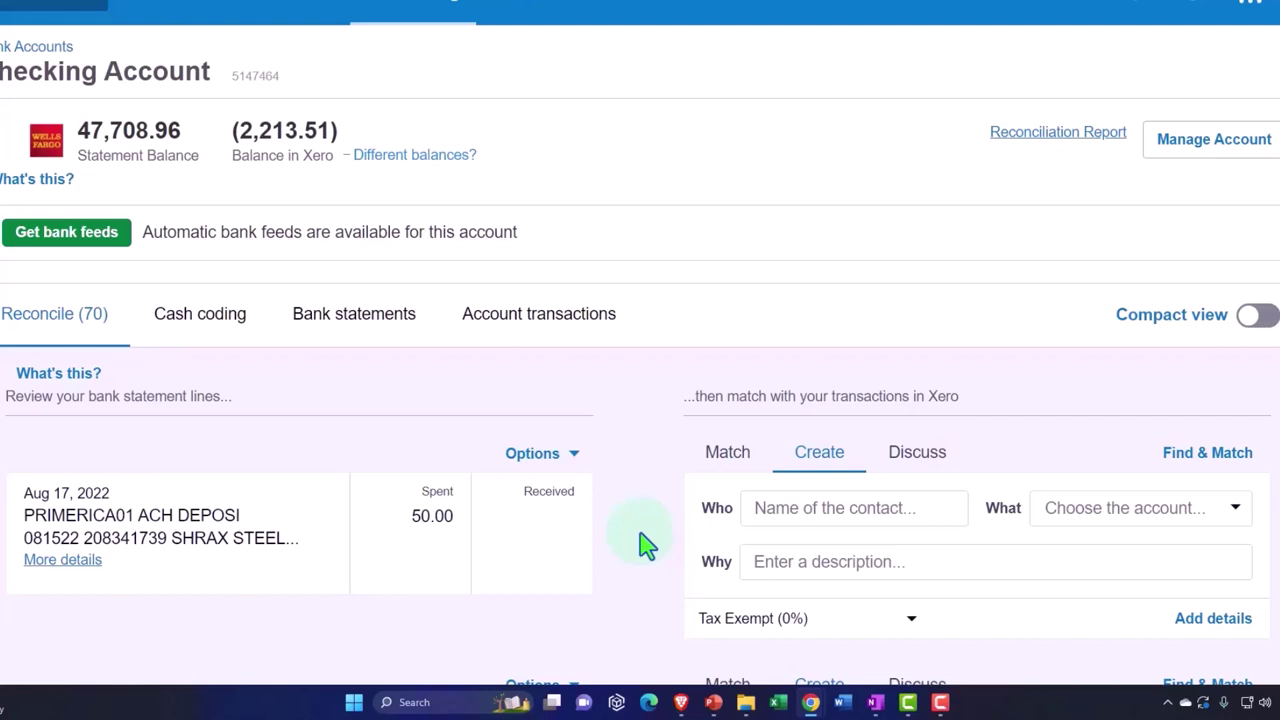
{"action": "scroll", "coordinate": [645, 545], "scroll_direction": "down", "scroll_amount": 1}
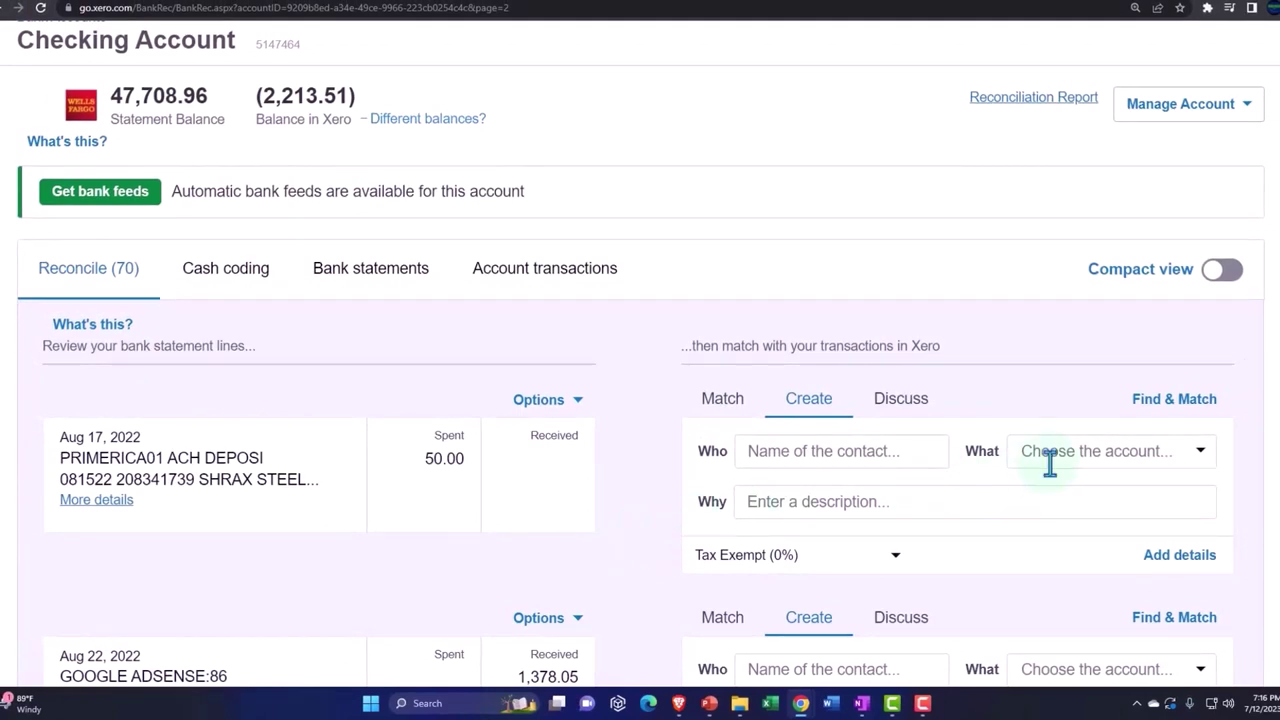
{"action": "scroll", "coordinate": [1049, 462], "scroll_direction": "down", "scroll_amount": 1}
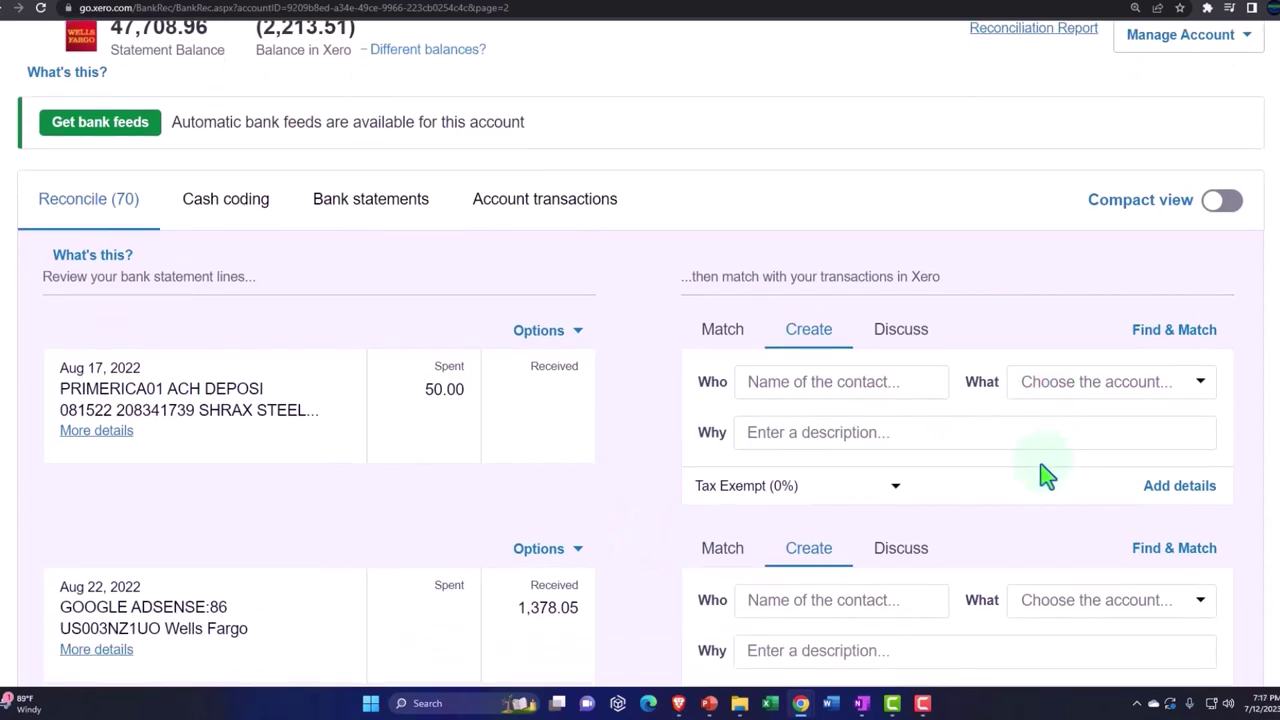
Open full details for the Aug 17 50.00 payment and browse the account list.
{"action": "left_click", "coordinate": [1160, 492]}
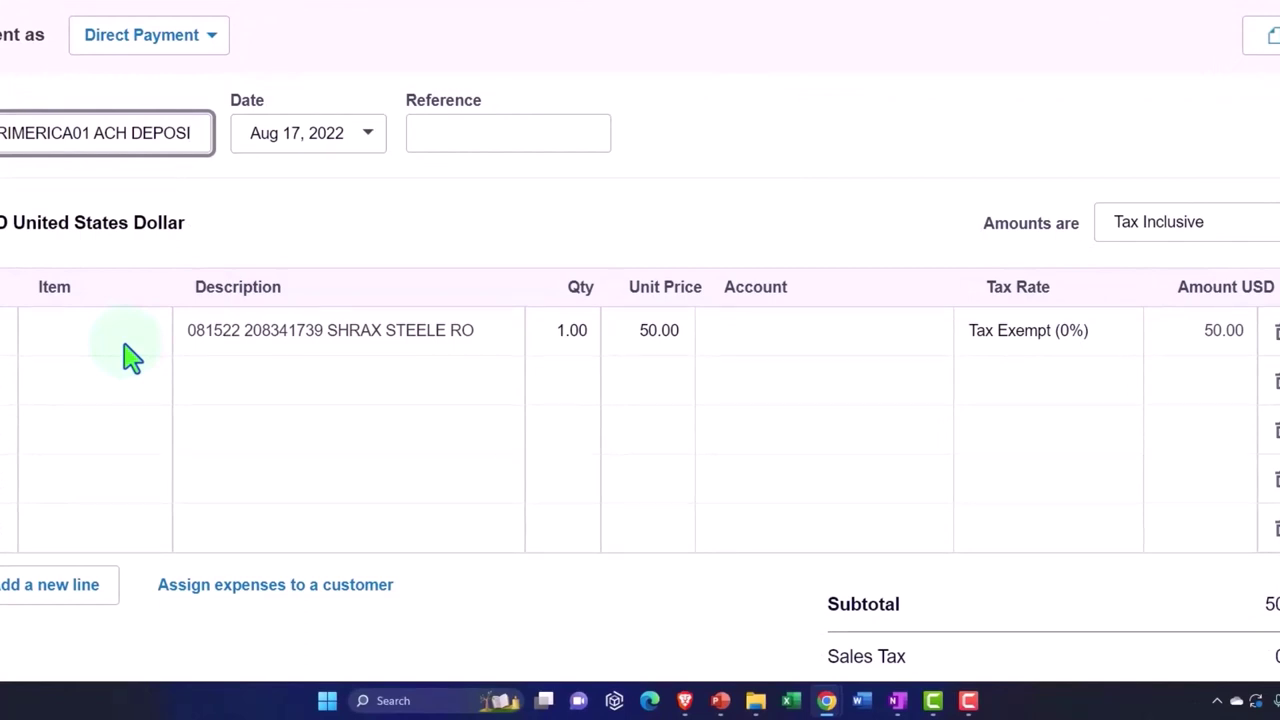
{"action": "left_click", "coordinate": [787, 340]}
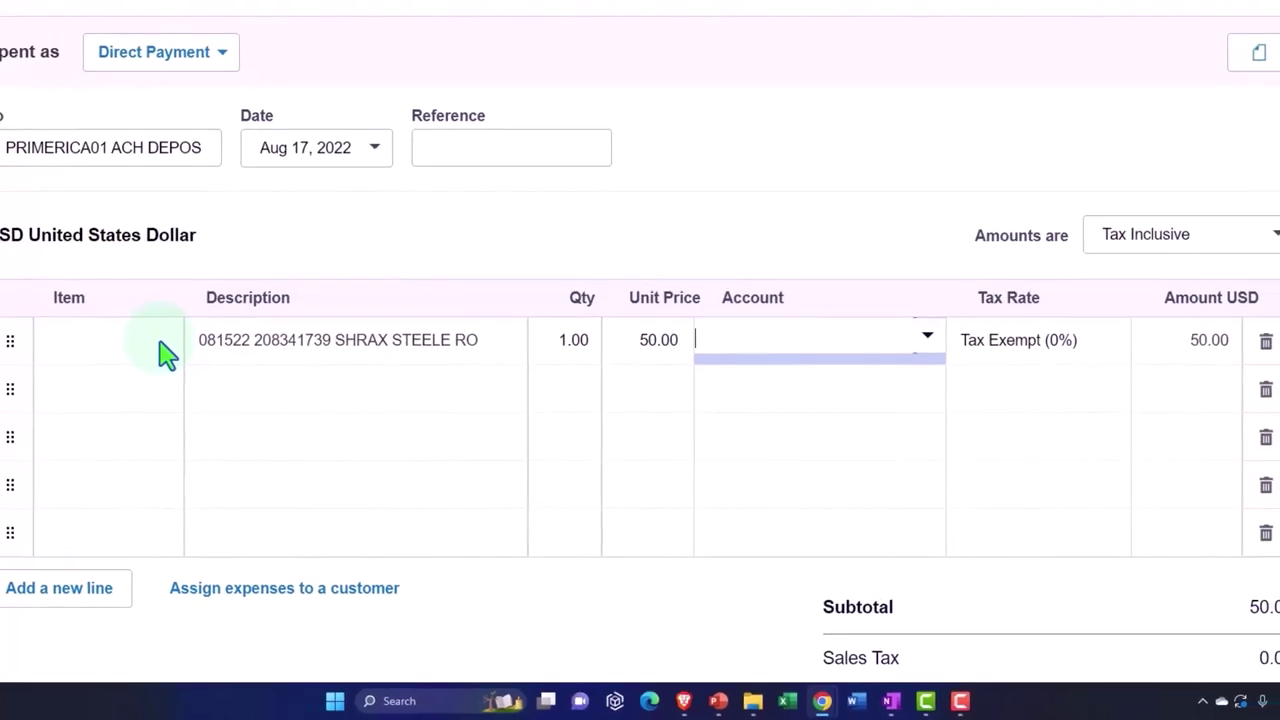
{"action": "left_click", "coordinate": [929, 346]}
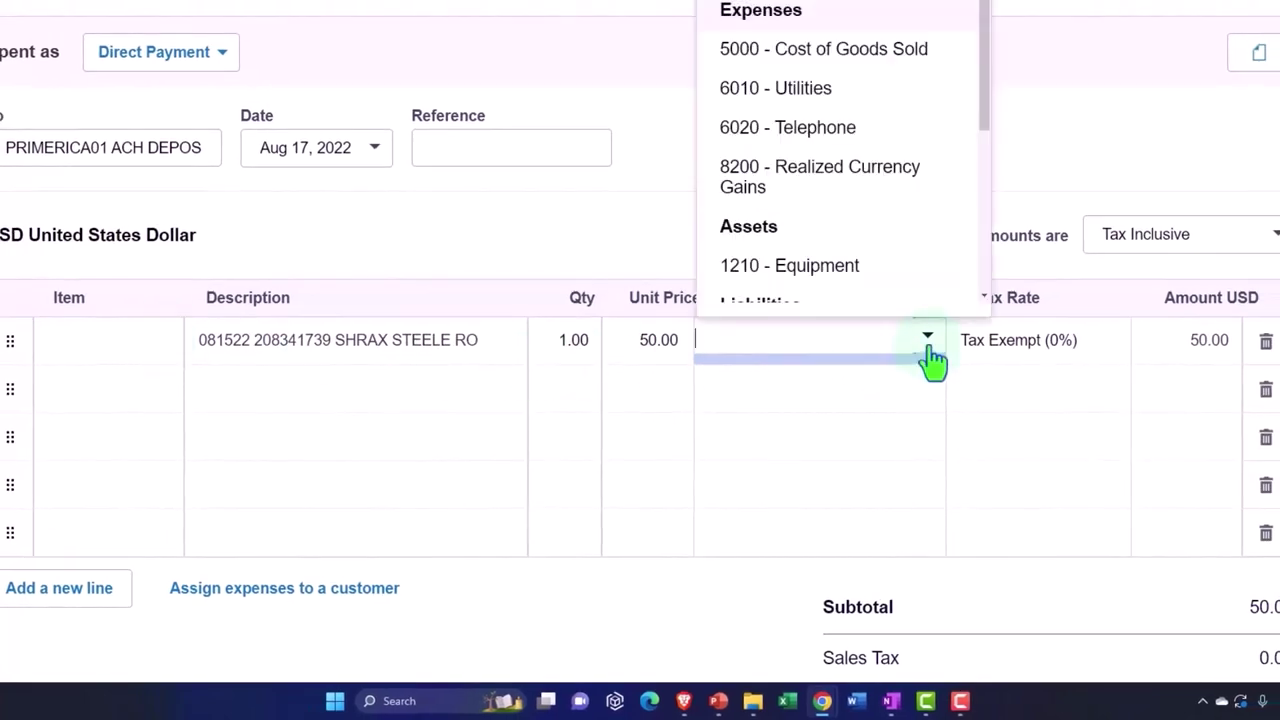
{"action": "scroll", "coordinate": [871, 189], "scroll_direction": "up", "scroll_amount": 1}
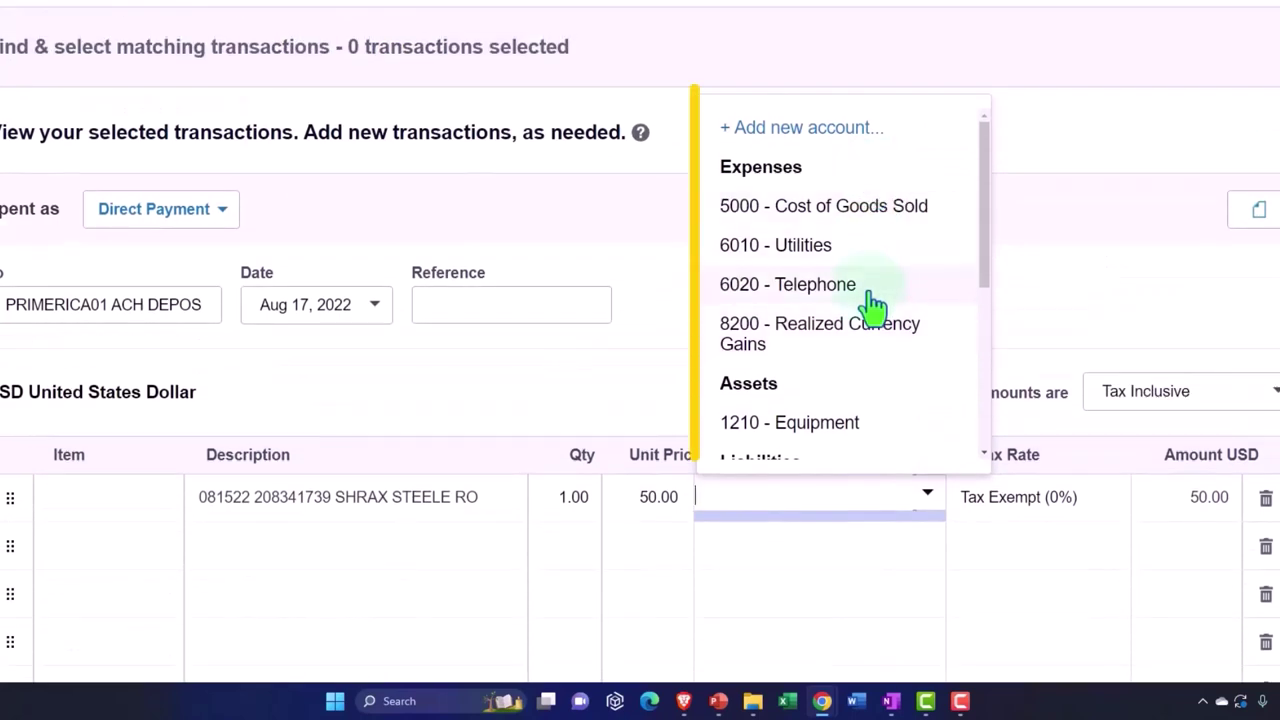
{"action": "scroll", "coordinate": [872, 308], "scroll_direction": "down", "scroll_amount": 3}
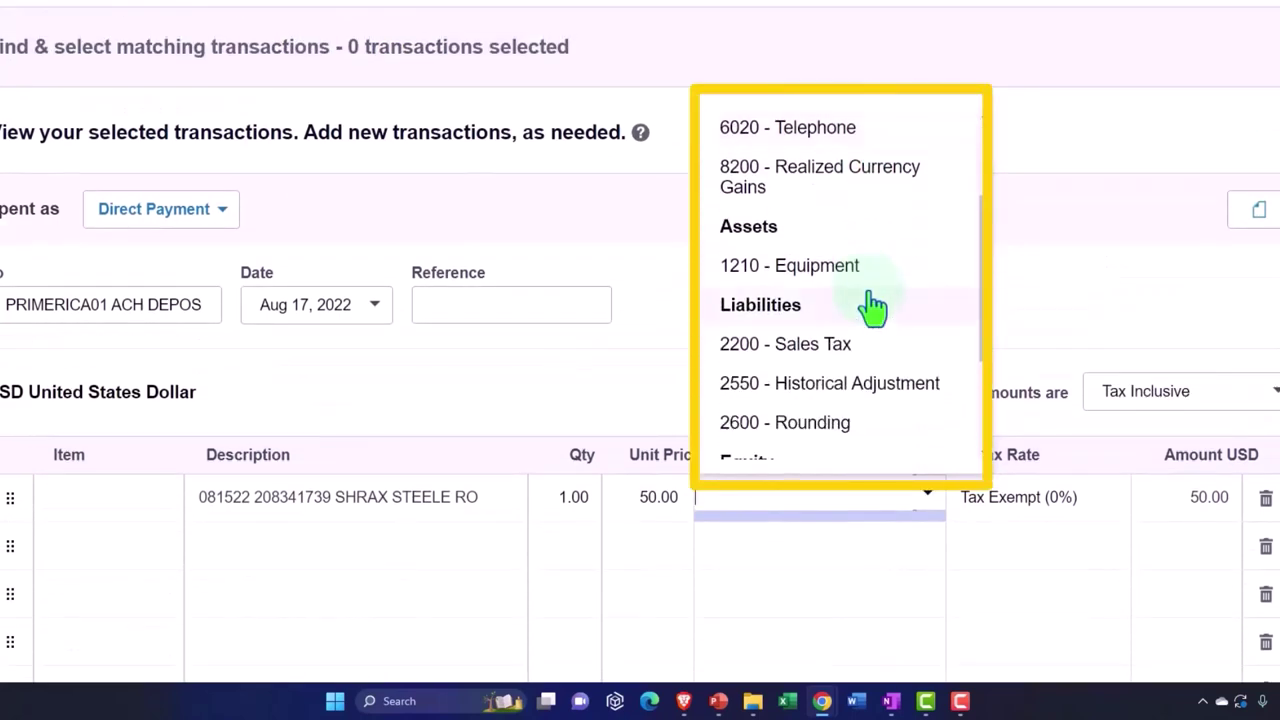
{"action": "scroll", "coordinate": [872, 308], "scroll_direction": "down", "scroll_amount": 1}
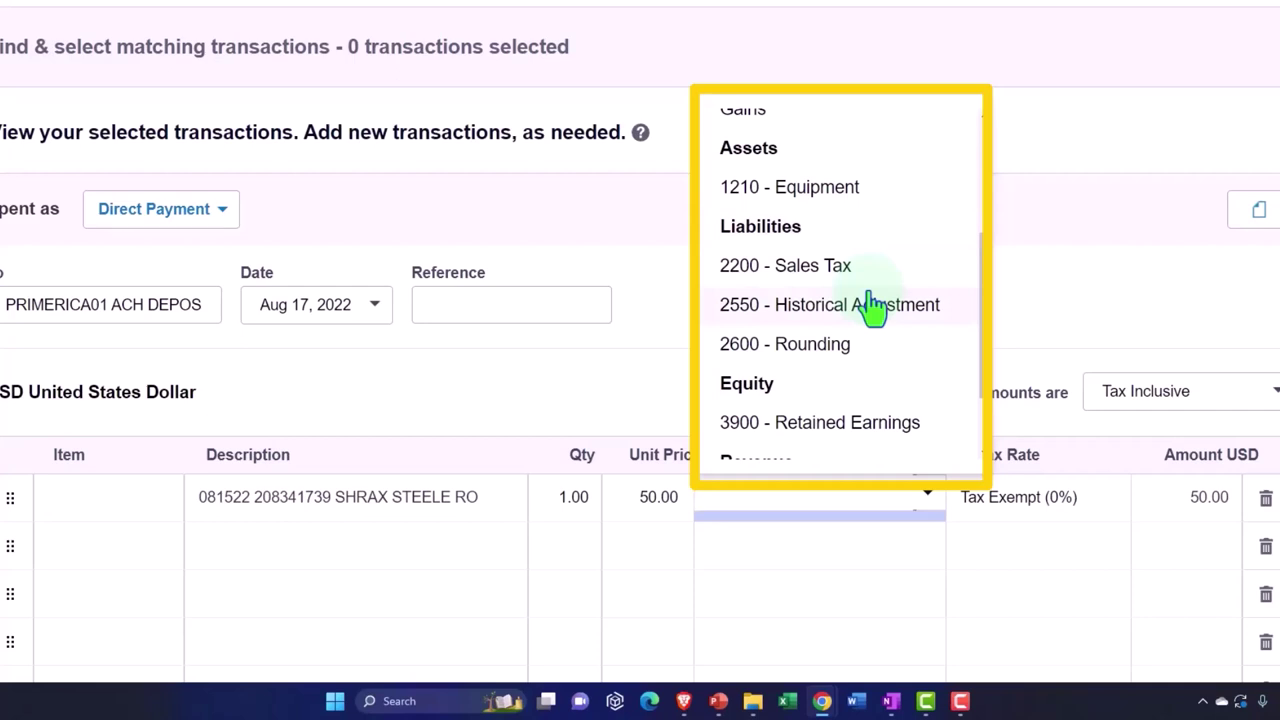
{"action": "scroll", "coordinate": [866, 366], "scroll_direction": "up", "scroll_amount": 3}
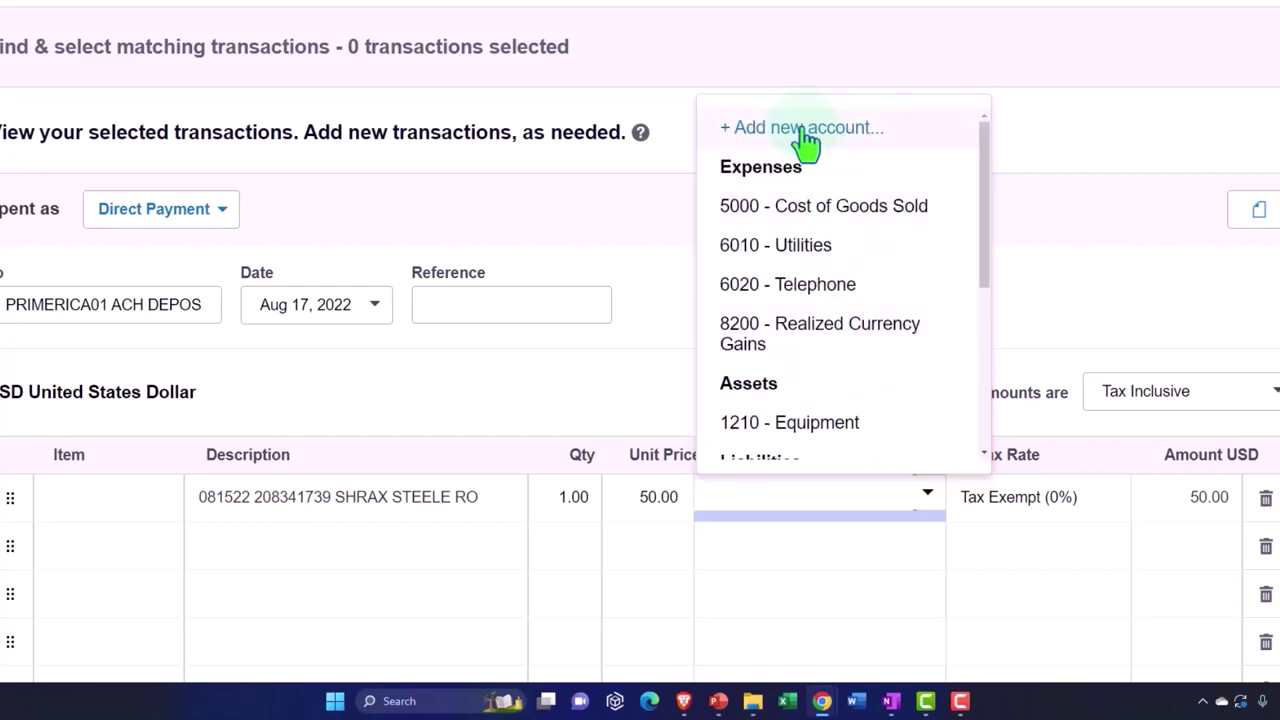
Fill in a new Current Asset account: code 1300, name Inventory 1, Tax Exempt (0%).
{"action": "left_click", "coordinate": [806, 143]}
{"action": "left_click", "coordinate": [265, 50]}
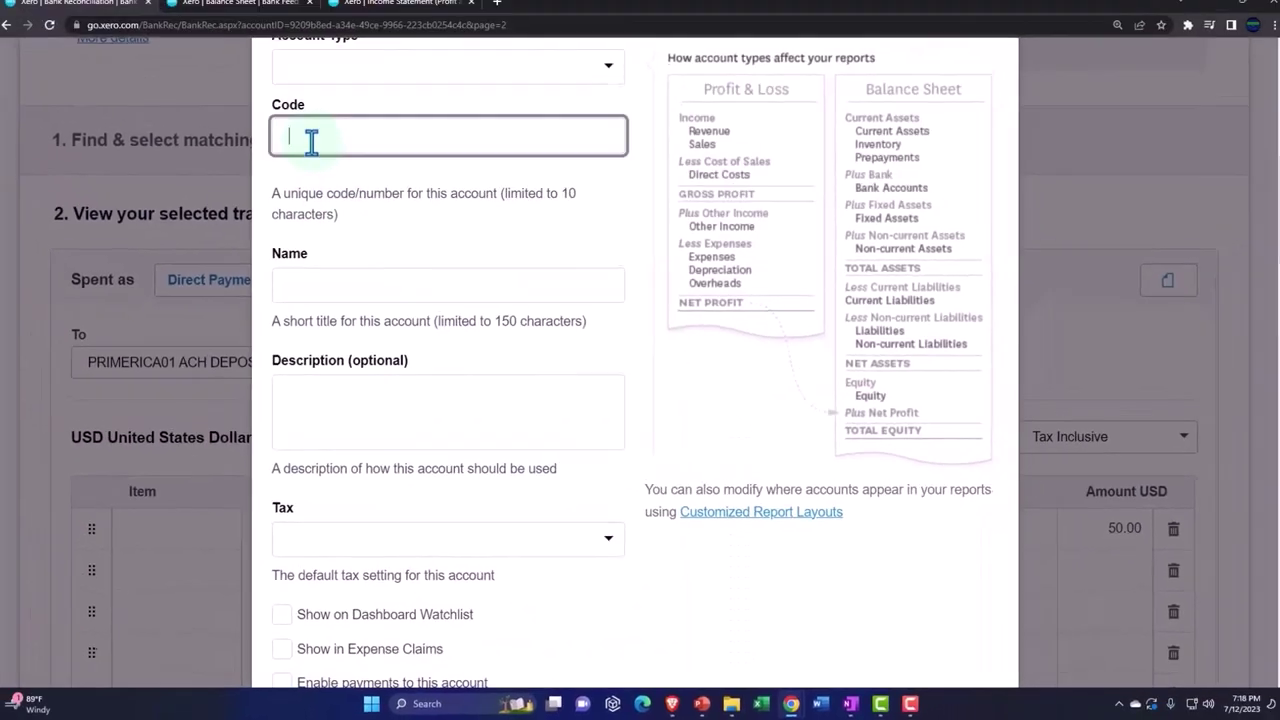
{"action": "type", "text": "1300"}
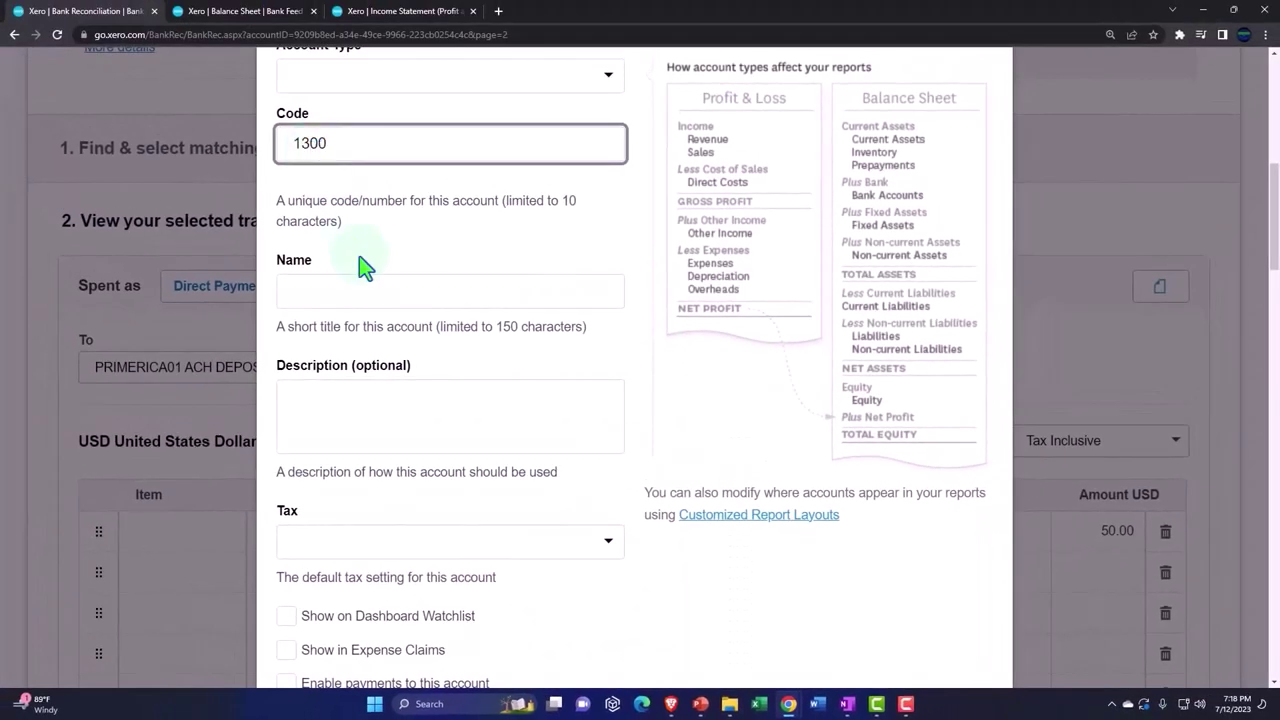
{"action": "scroll", "coordinate": [362, 268], "scroll_direction": "up", "scroll_amount": 1}
{"action": "left_click", "coordinate": [607, 143]}
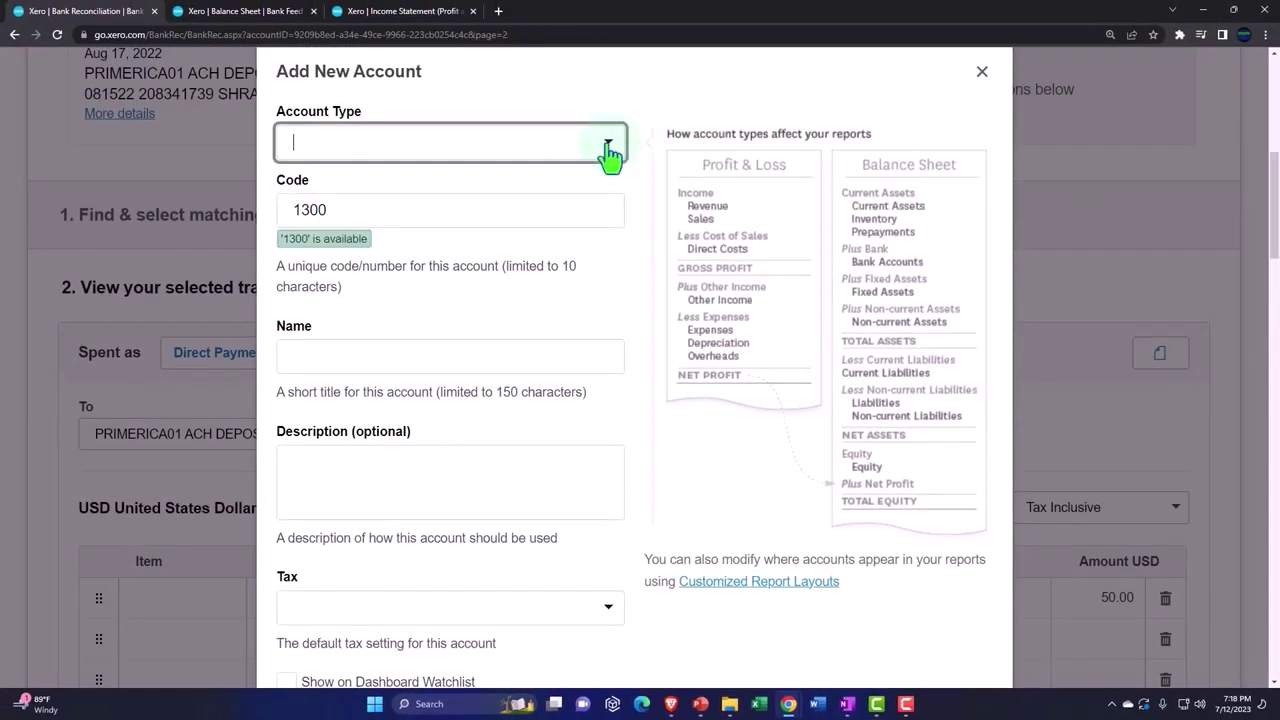
{"action": "left_click", "coordinate": [607, 145]}
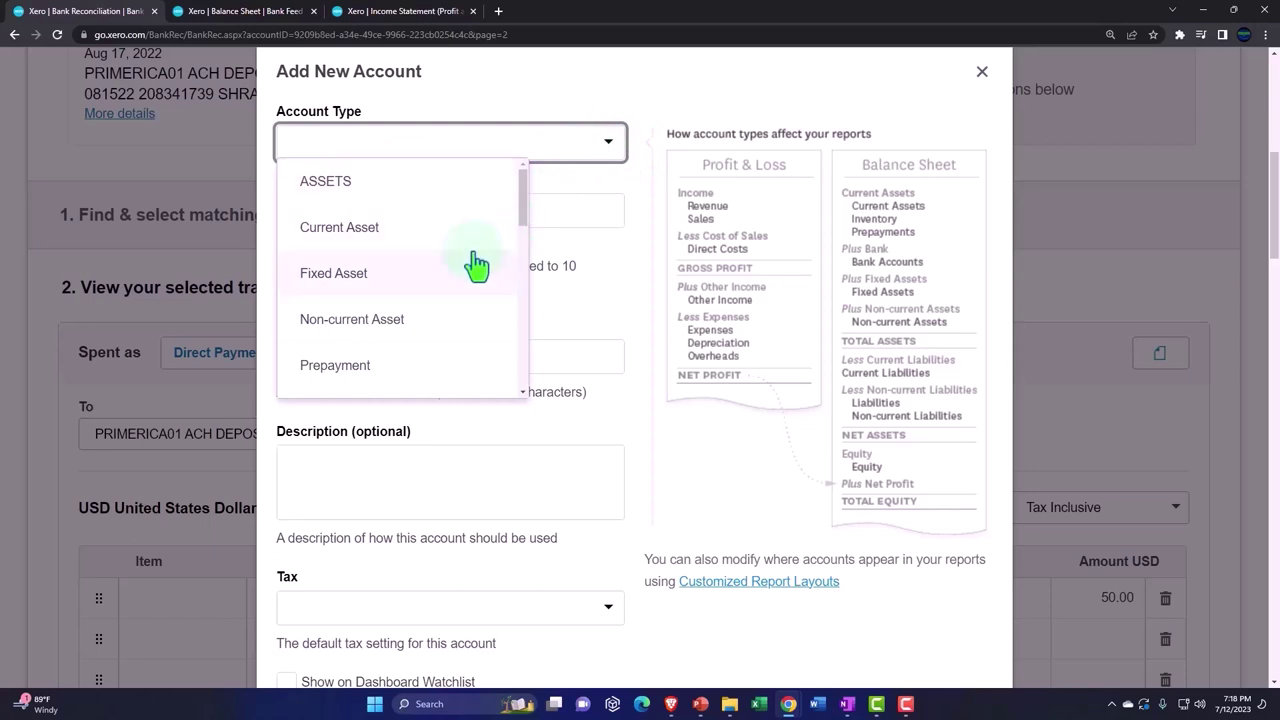
{"action": "left_click", "coordinate": [398, 244]}
{"action": "left_click", "coordinate": [357, 358]}
{"action": "type", "text": "Inventory"}
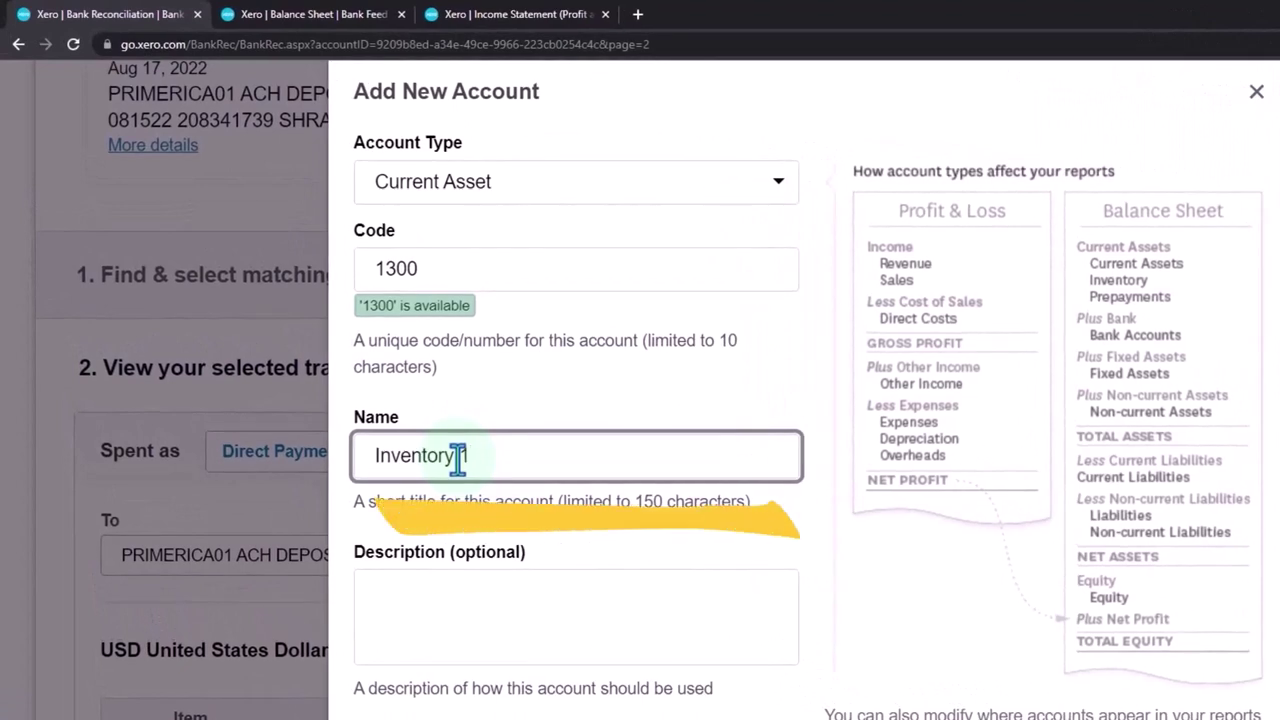
{"action": "type", "text": " 1"}
{"action": "key", "text": "Tab"}
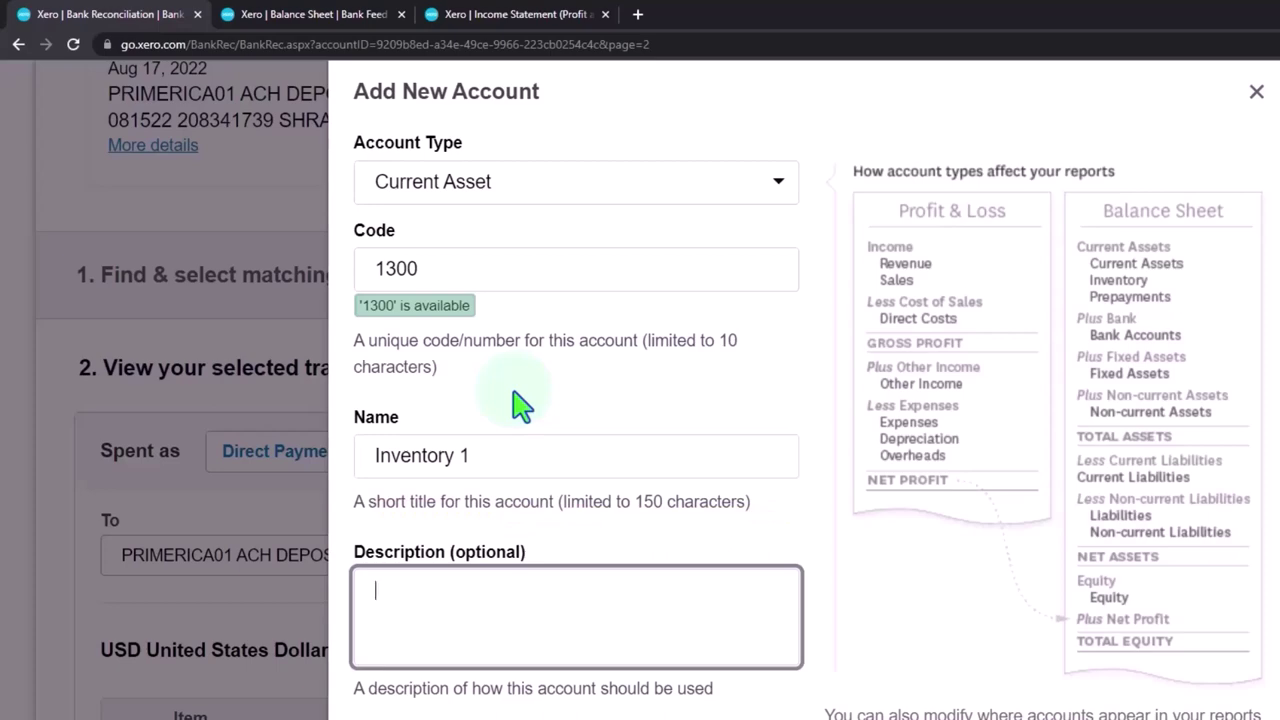
{"action": "scroll", "coordinate": [521, 405], "scroll_direction": "down", "scroll_amount": 3}
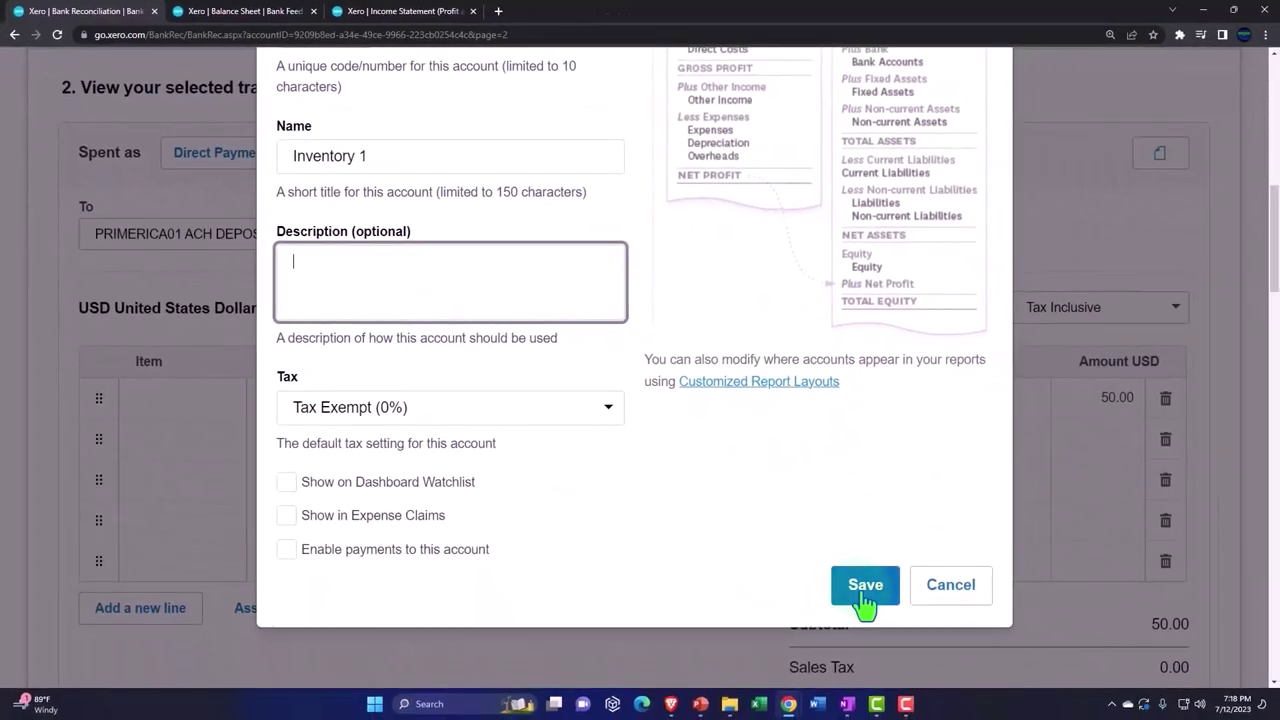
Save the Inventory 1 account and save the 50.00 payment coded to 1300 - Inventory 1.
{"action": "left_click", "coordinate": [999, 675]}
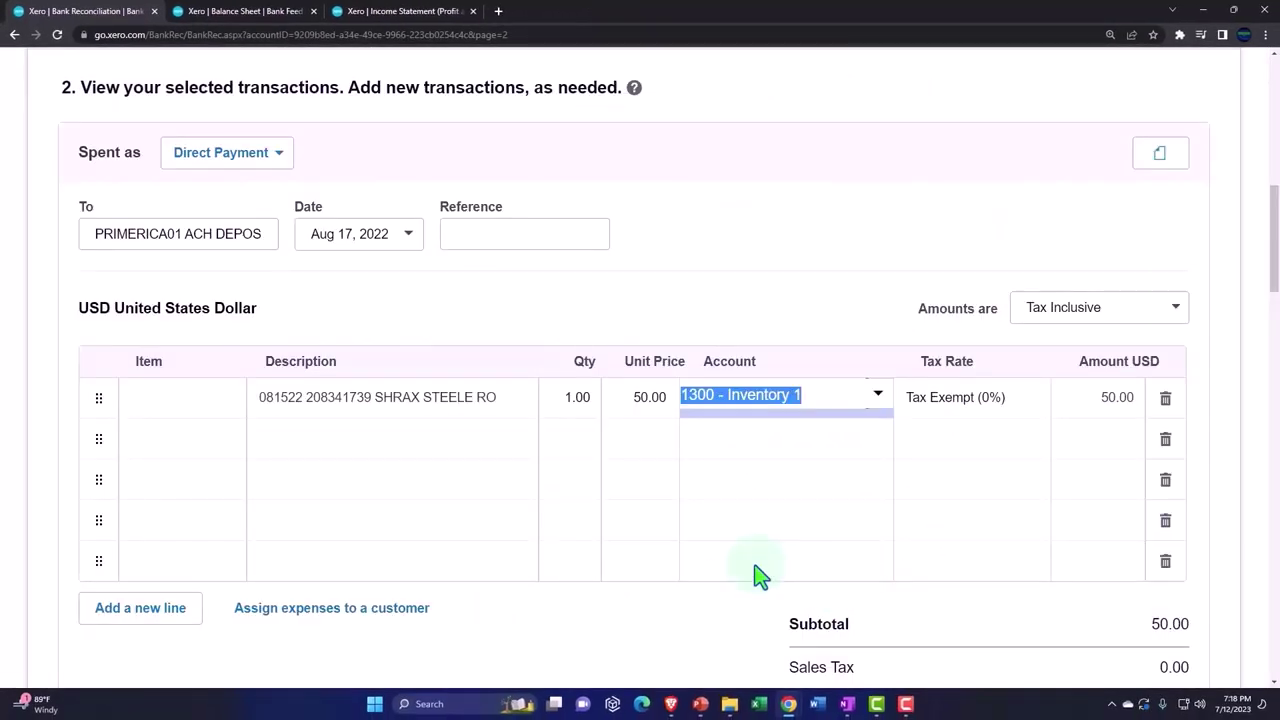
{"action": "scroll", "coordinate": [757, 575], "scroll_direction": "down", "scroll_amount": 1}
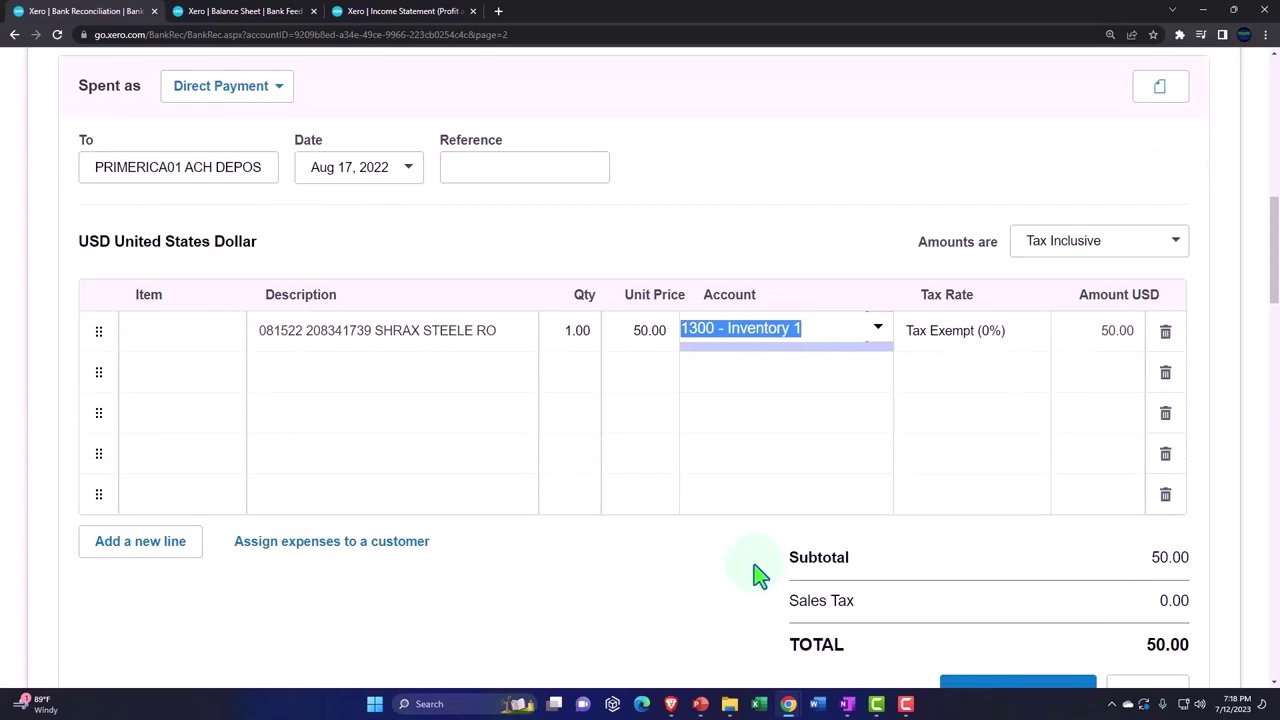
{"action": "scroll", "coordinate": [790, 575], "scroll_direction": "down", "scroll_amount": 1}
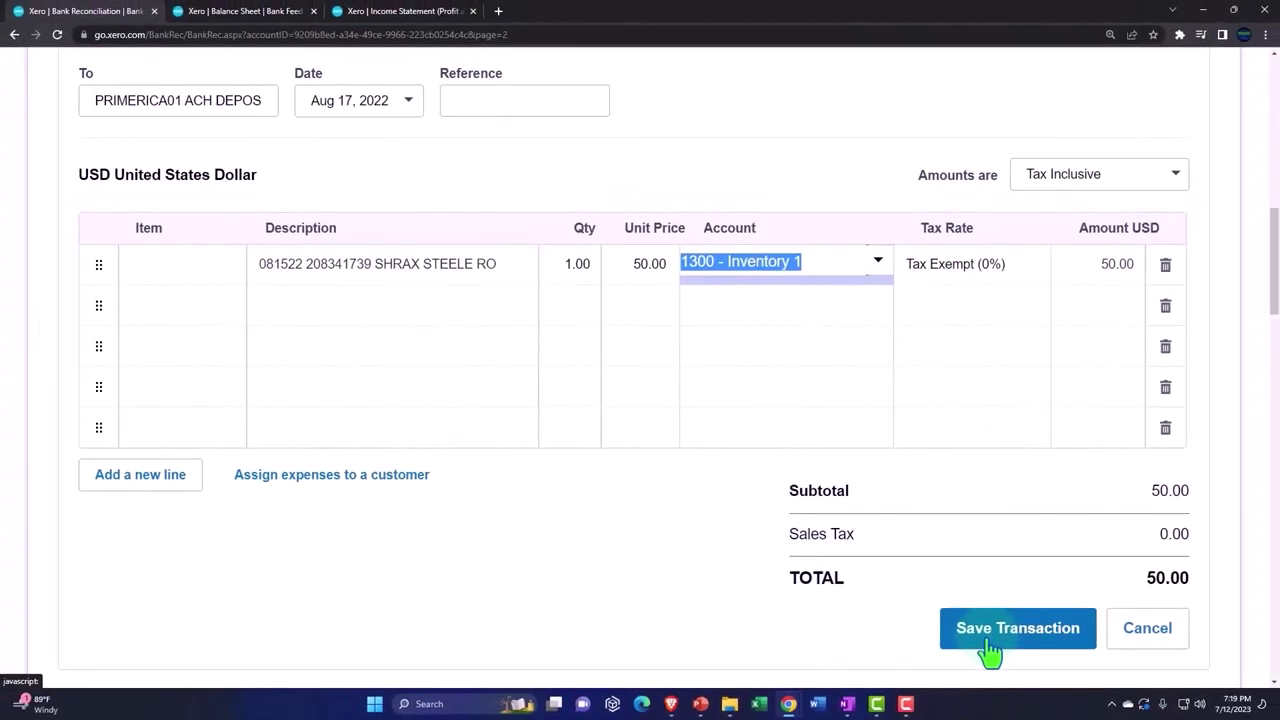
{"action": "left_click", "coordinate": [989, 642]}
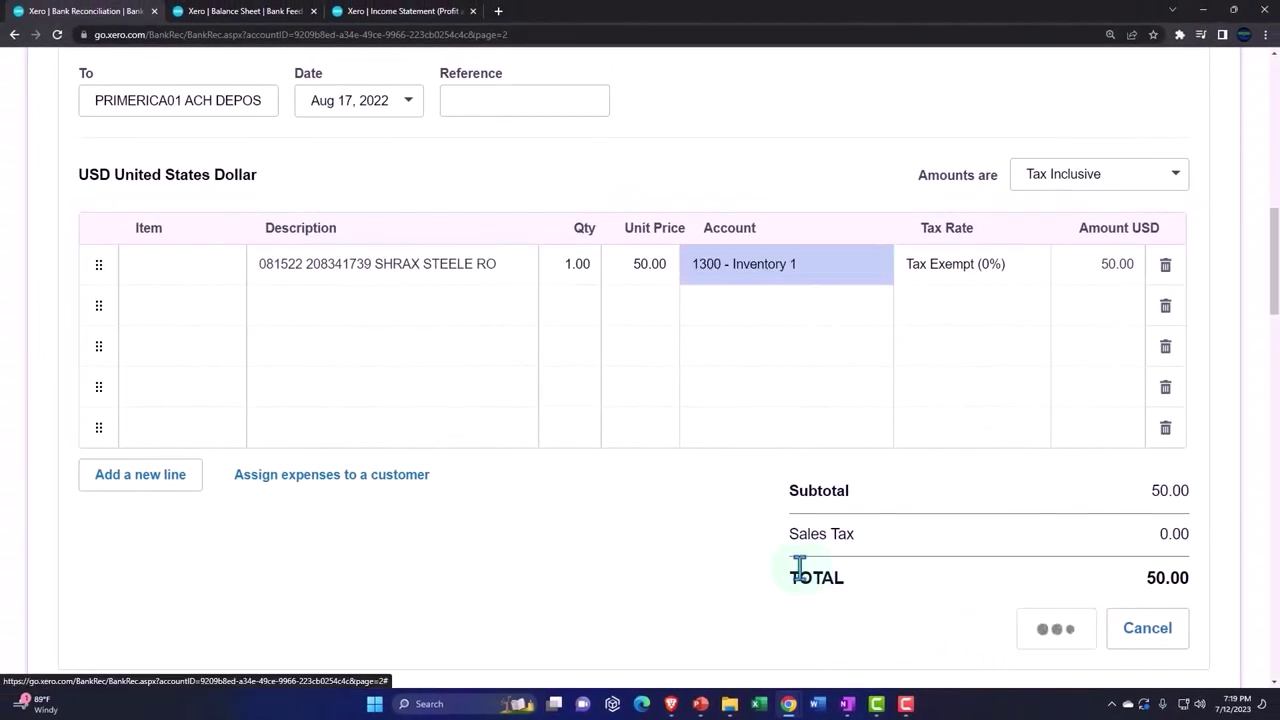
{"action": "scroll", "coordinate": [660, 565], "scroll_direction": "up", "scroll_amount": 6}
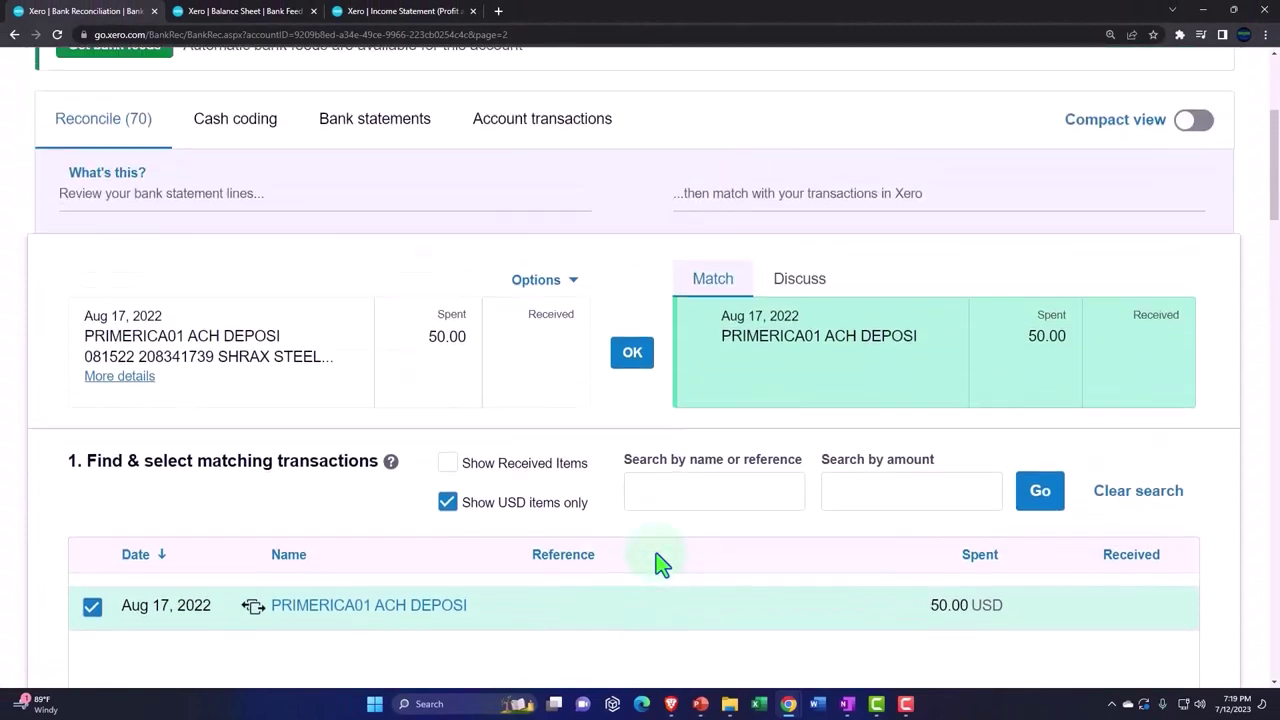
Reconcile the 50.00 line and update the Balance Sheet, showing Inventory 1 at 50.00.
{"action": "left_click", "coordinate": [632, 358]}
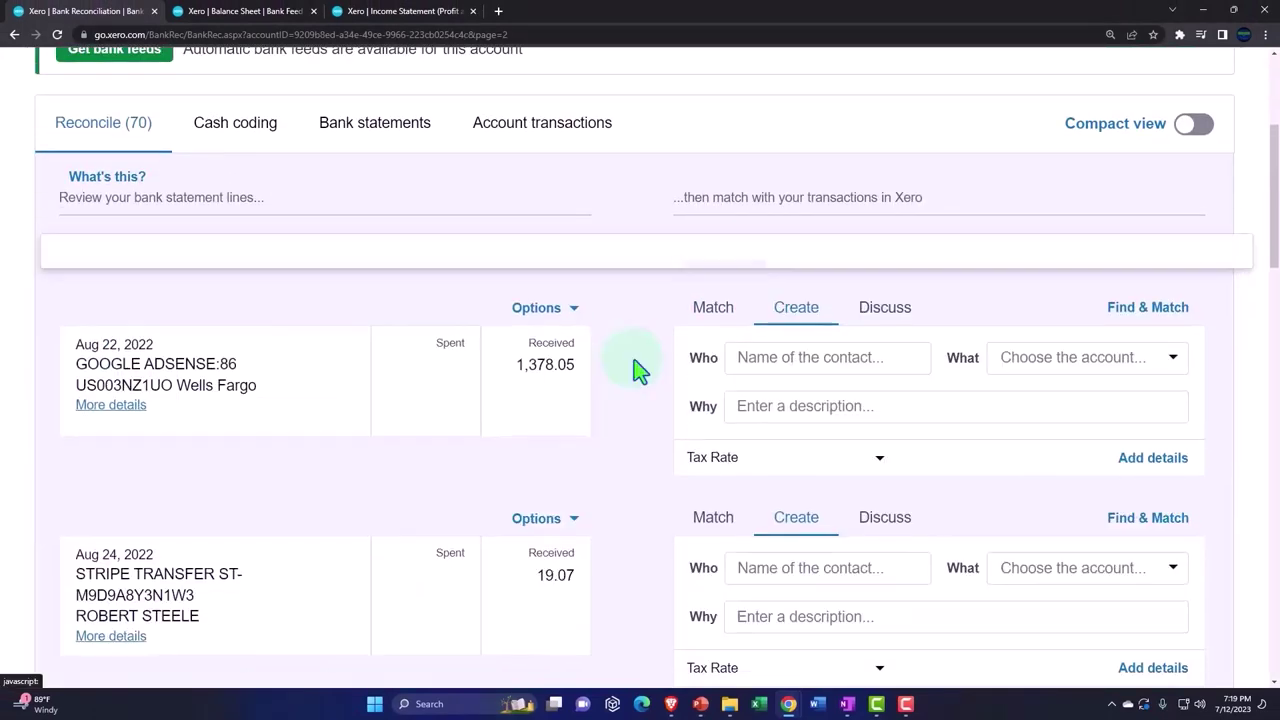
{"action": "left_click", "coordinate": [260, 10]}
{"action": "left_click", "coordinate": [1110, 318]}
{"action": "scroll", "coordinate": [1113, 320], "scroll_direction": "down", "scroll_amount": 3}
{"action": "scroll", "coordinate": [1114, 320], "scroll_direction": "down", "scroll_amount": 1}
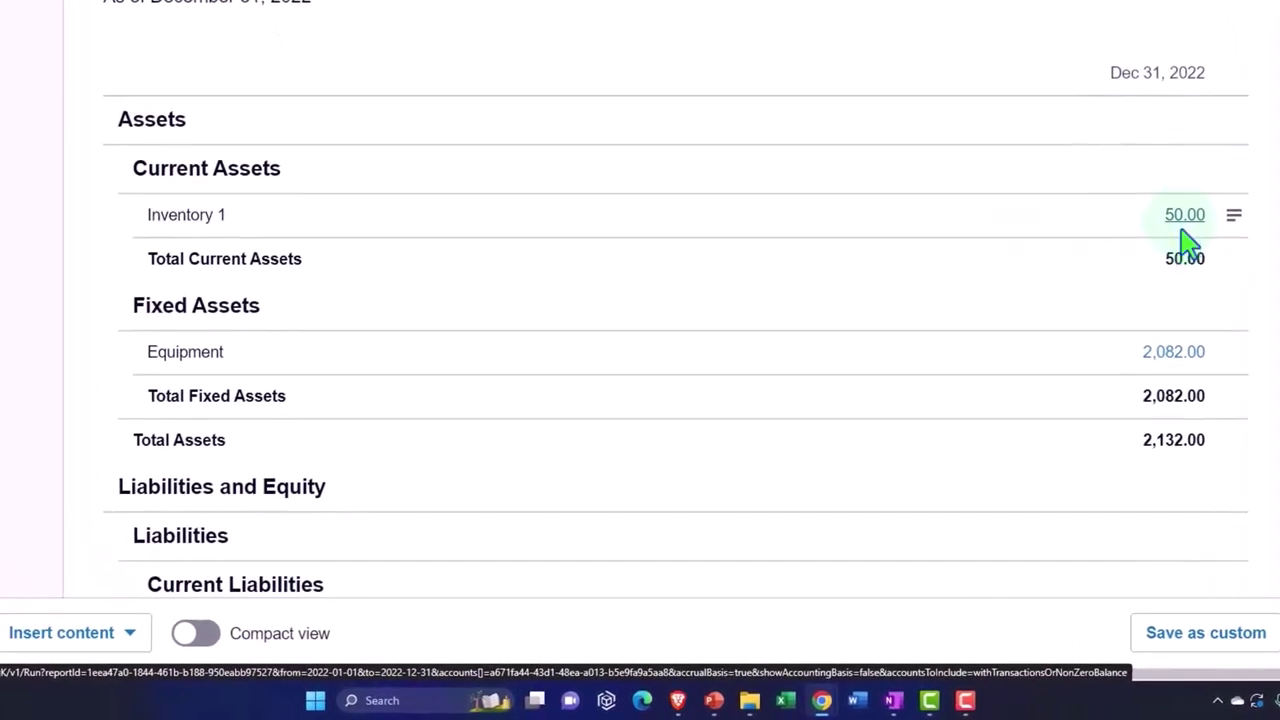
{"action": "left_click", "coordinate": [1182, 230]}
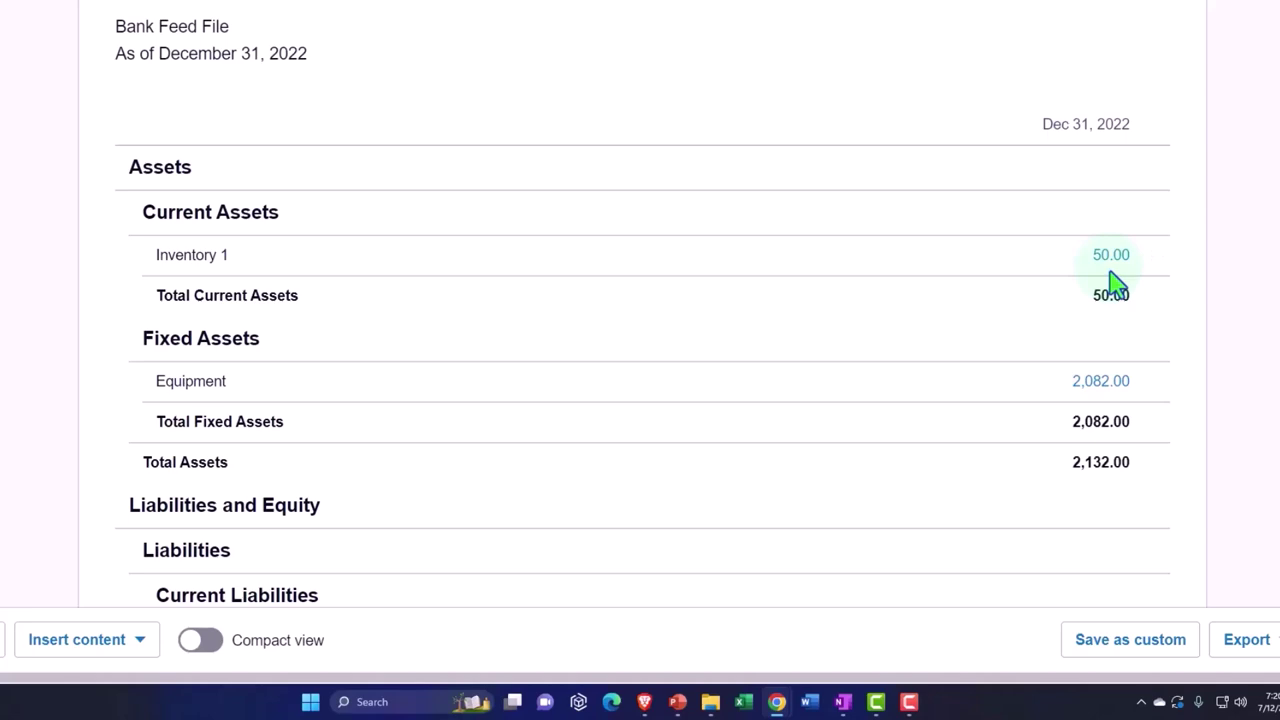
{"action": "scroll", "coordinate": [1112, 285], "scroll_direction": "down", "scroll_amount": 3}
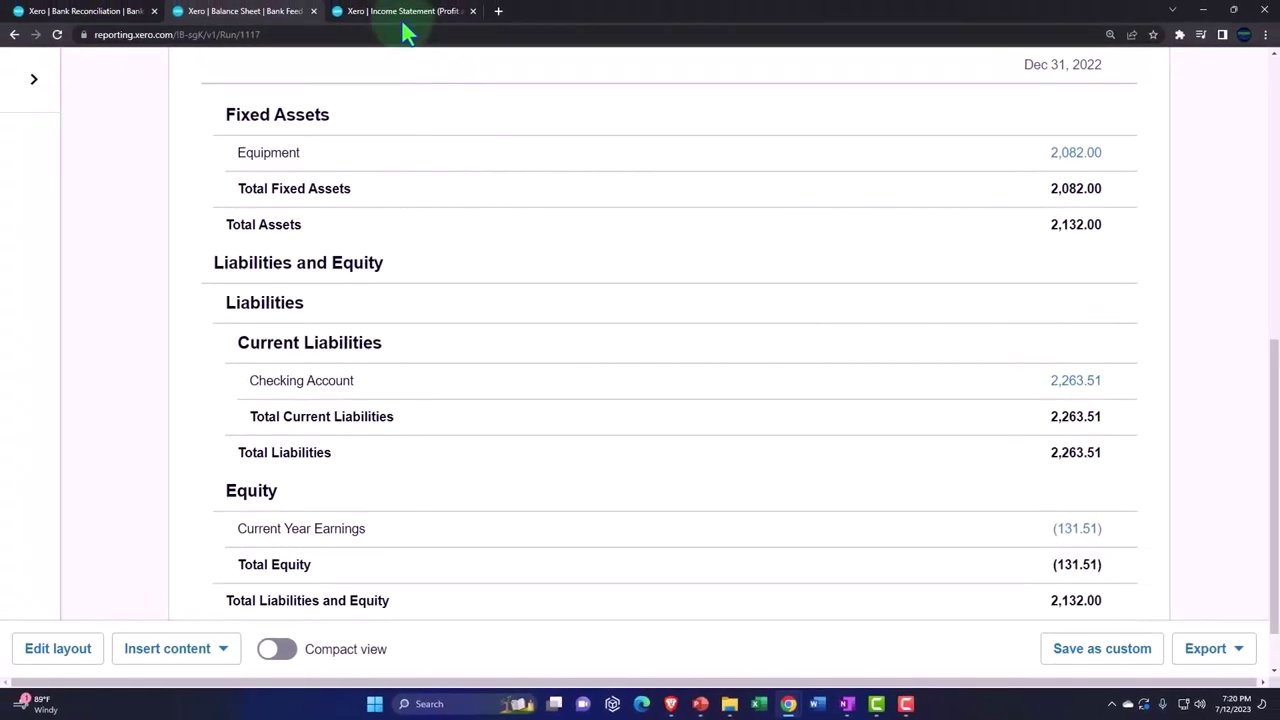
Refresh the 2022 Income Statement and review Cost of Goods Sold at 30.00 and operating expenses.
{"action": "left_click", "coordinate": [400, 12]}
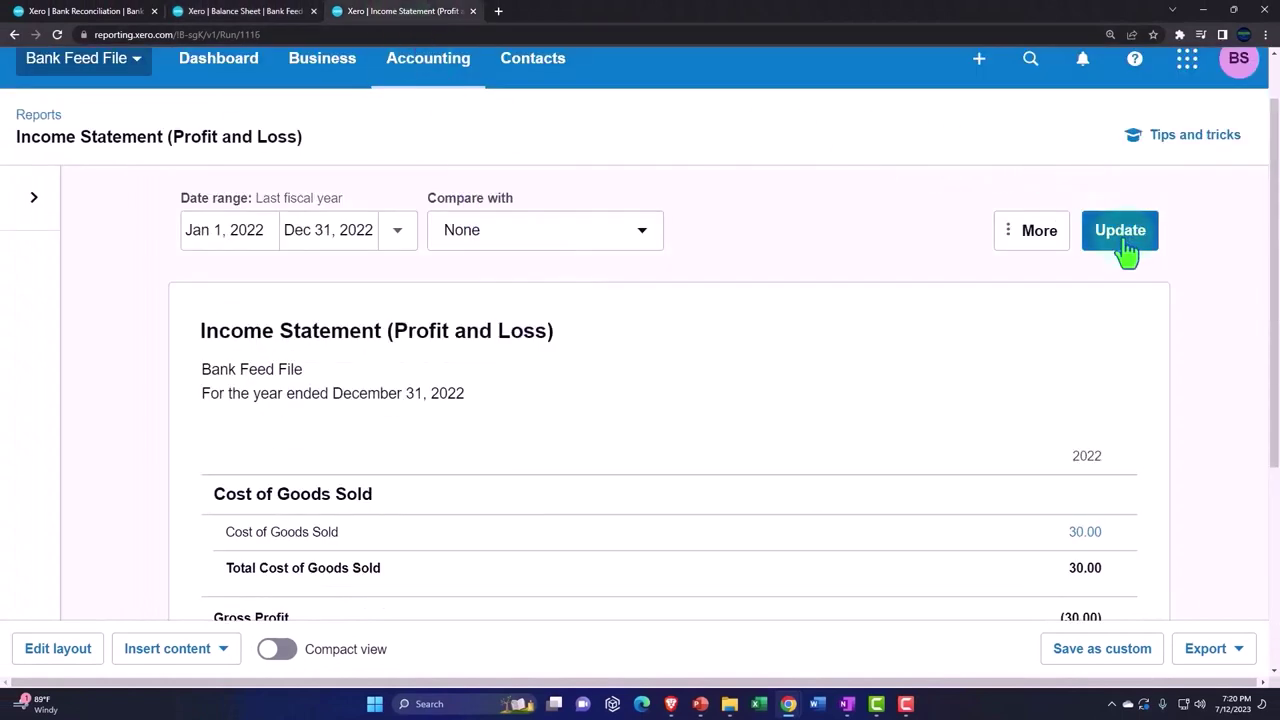
{"action": "left_click", "coordinate": [1120, 248]}
{"action": "scroll", "coordinate": [1124, 251], "scroll_direction": "down", "scroll_amount": 2}
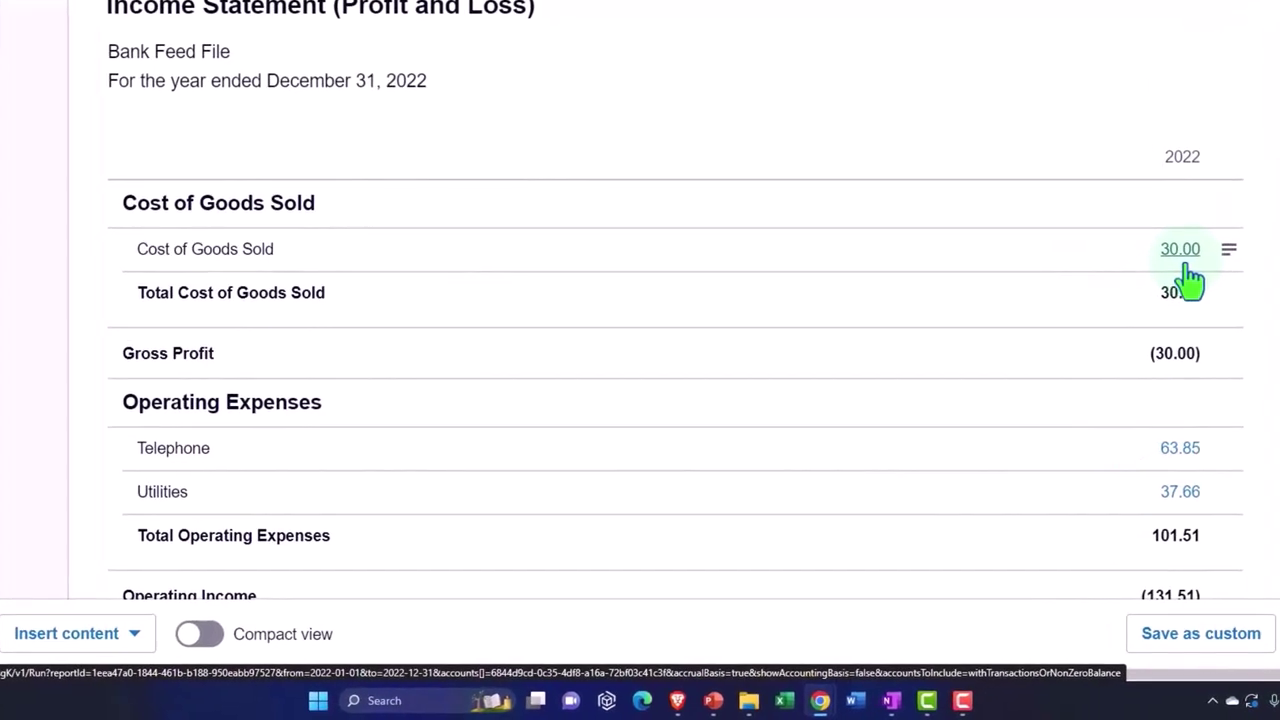
{"action": "scroll", "coordinate": [1185, 285], "scroll_direction": "up", "scroll_amount": 4}
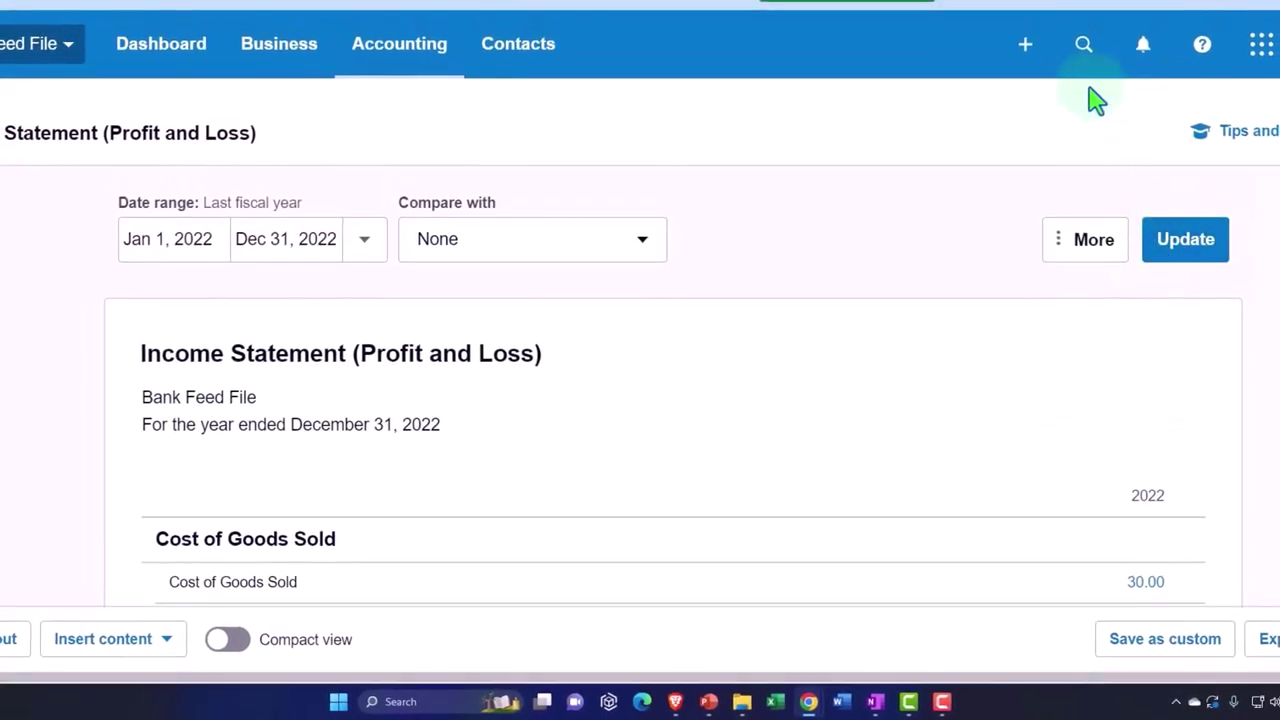
{"action": "left_click", "coordinate": [1027, 50]}
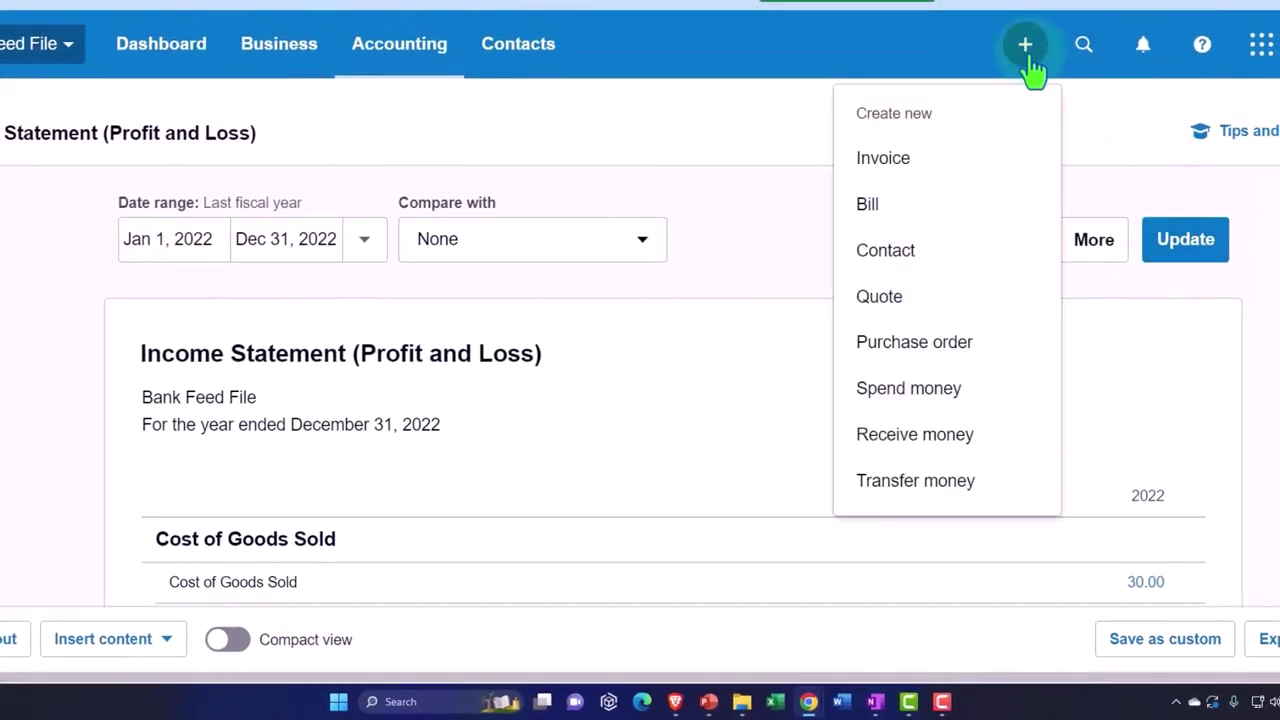
{"action": "left_click", "coordinate": [925, 160]}
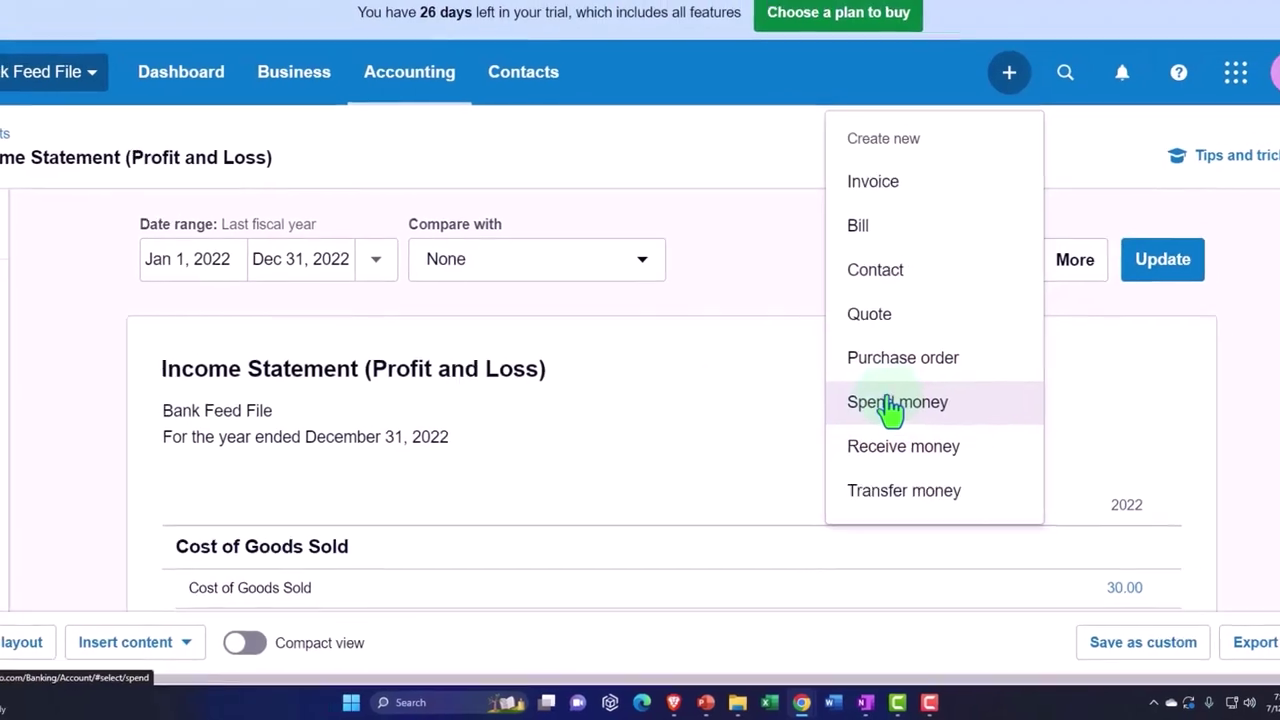
{"action": "left_click", "coordinate": [47, 328]}
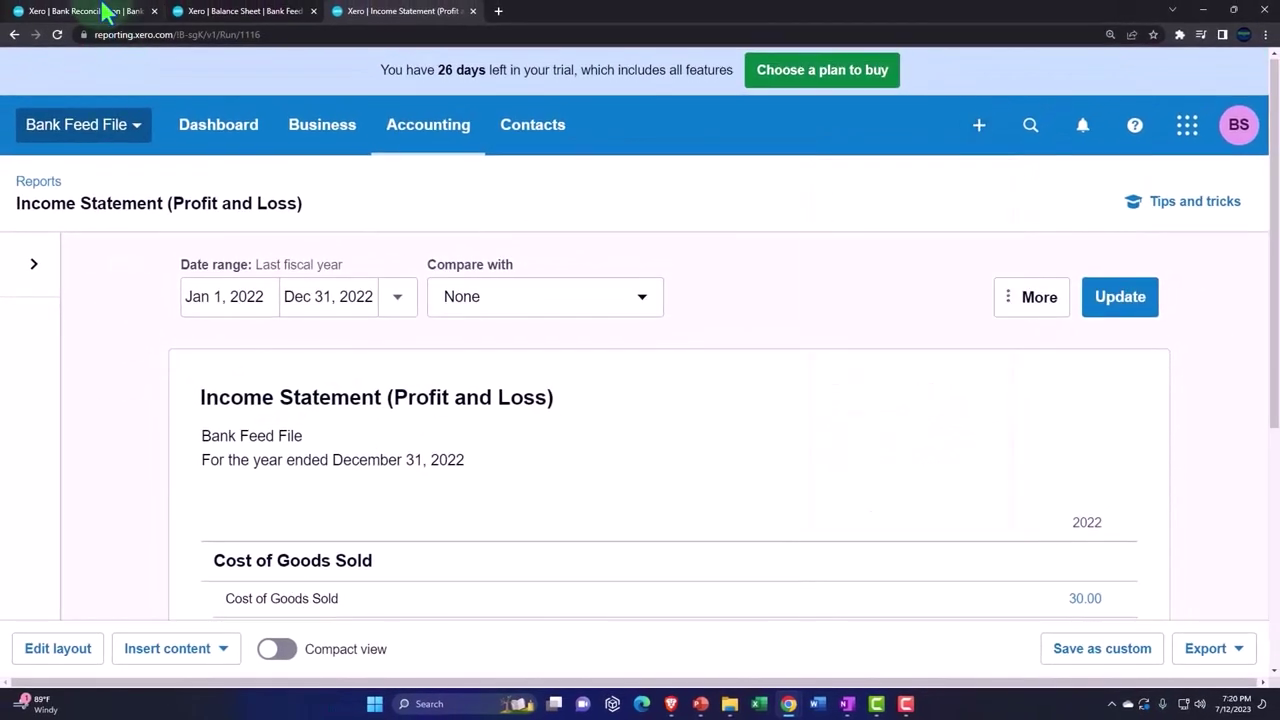
{"action": "left_click", "coordinate": [103, 12]}
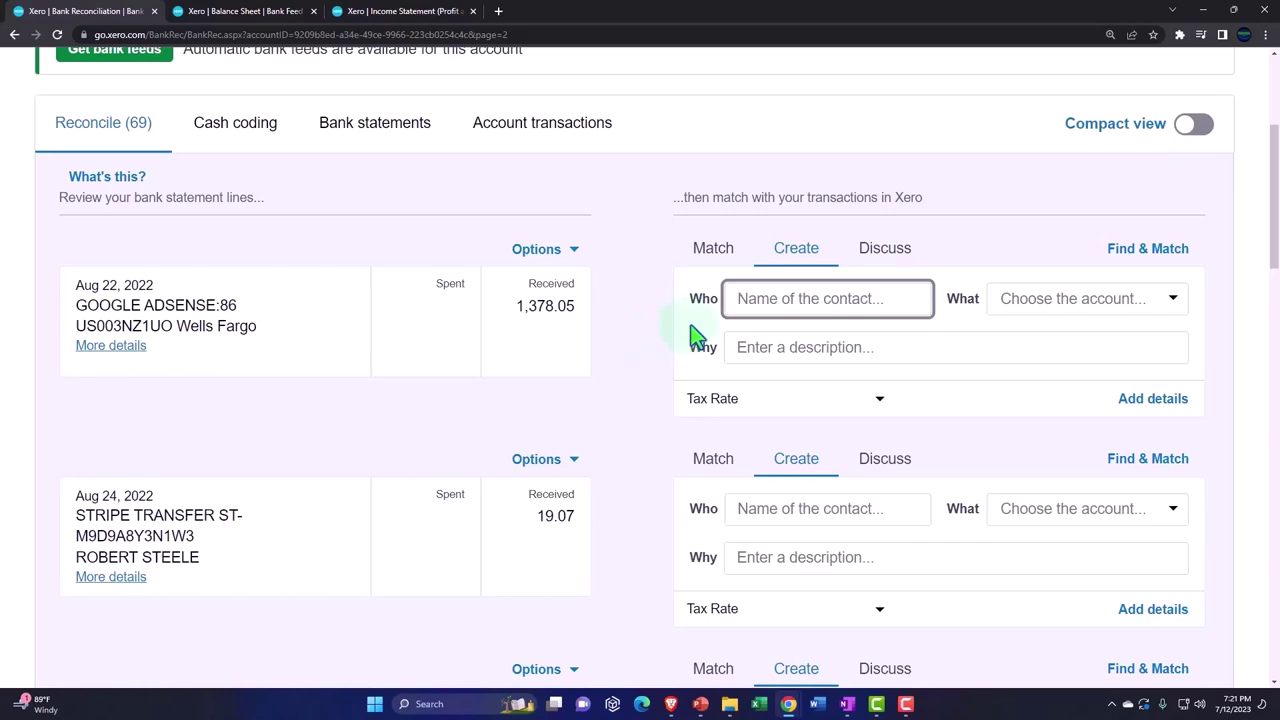
{"action": "left_click", "coordinate": [415, 11]}
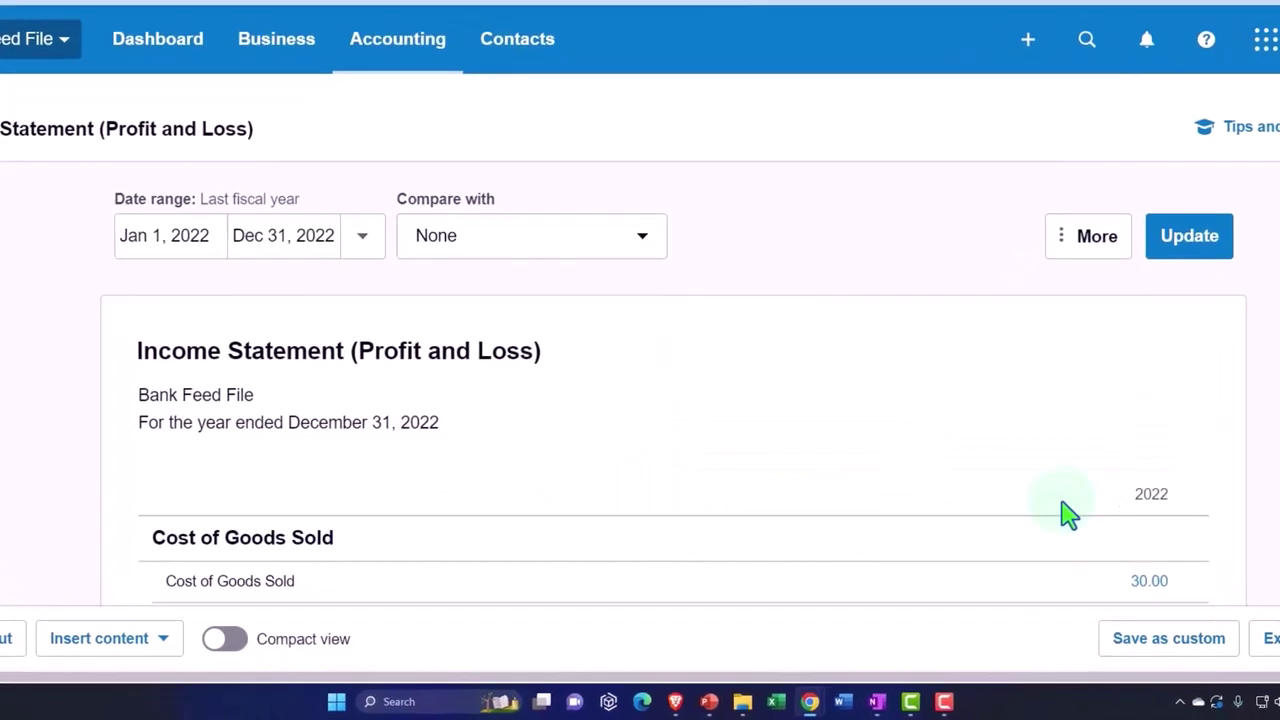
{"action": "scroll", "coordinate": [1027, 536], "scroll_direction": "down", "scroll_amount": 2}
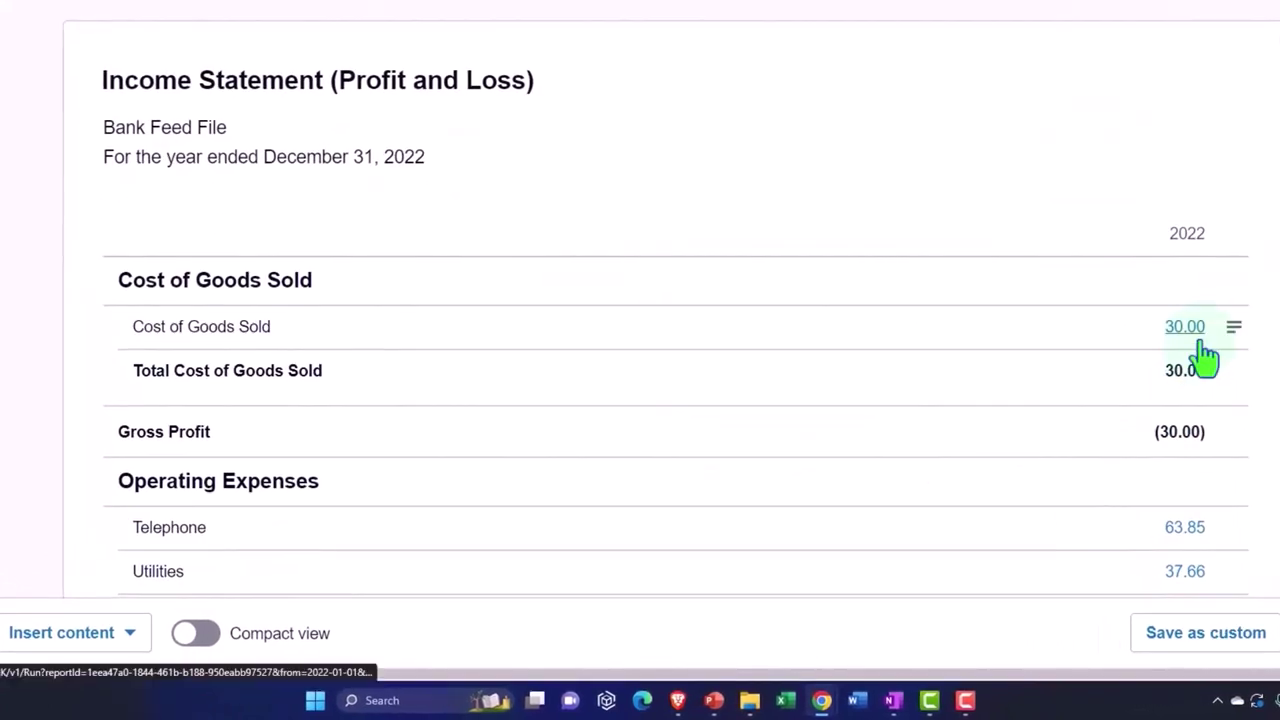
{"action": "scroll", "coordinate": [1205, 355], "scroll_direction": "down", "scroll_amount": 2}
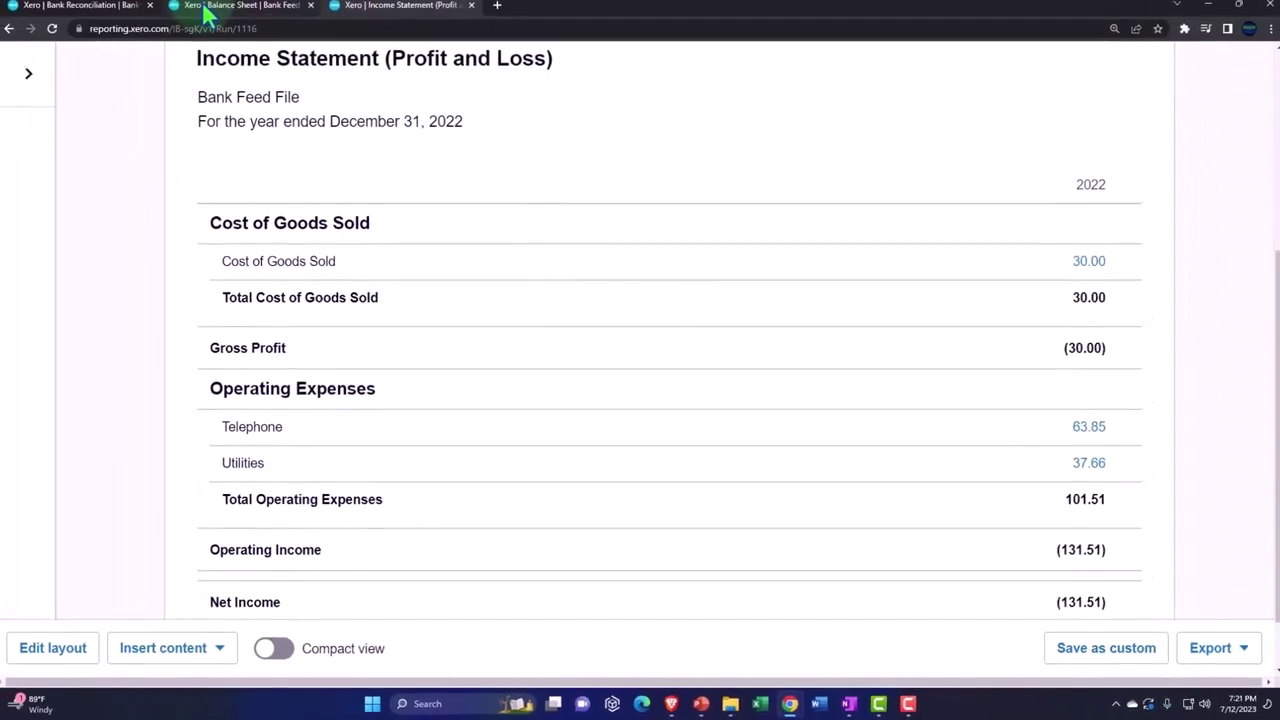
Go back to the Balance Sheet and check Inventory 1 at 50.00 under Current Assets.
{"action": "left_click", "coordinate": [205, 8]}
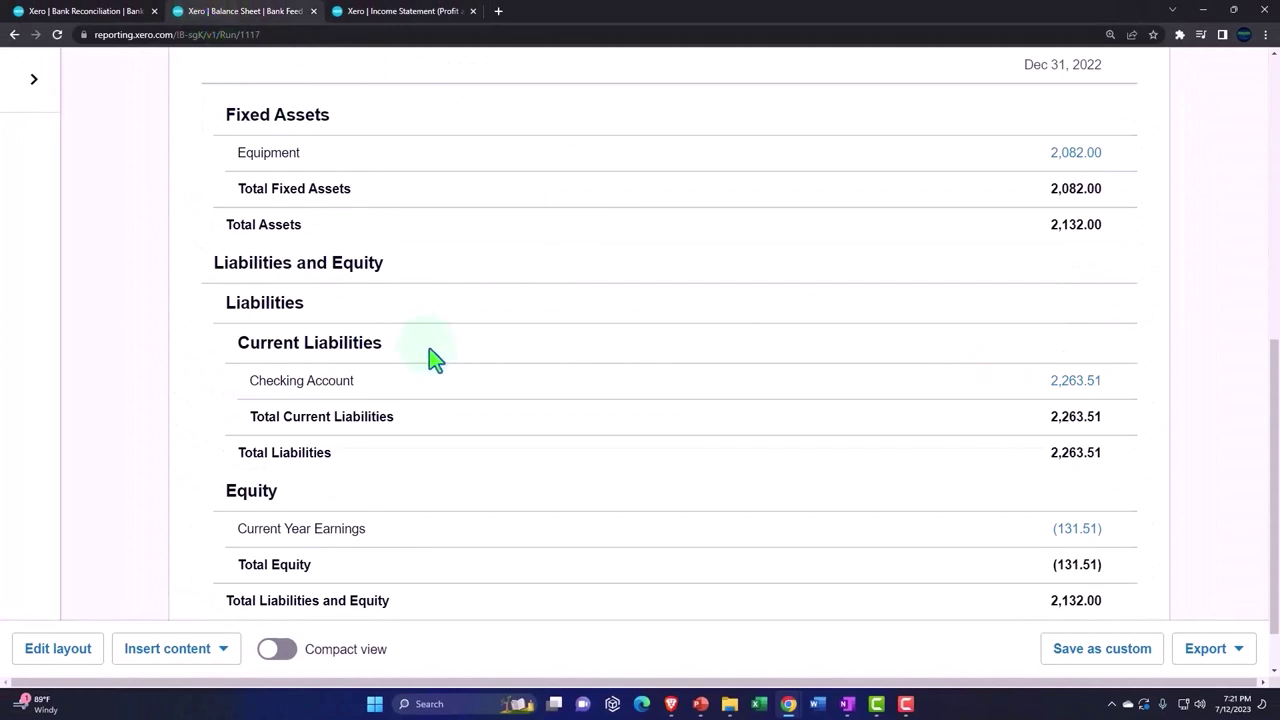
{"action": "scroll", "coordinate": [435, 360], "scroll_direction": "up", "scroll_amount": 3}
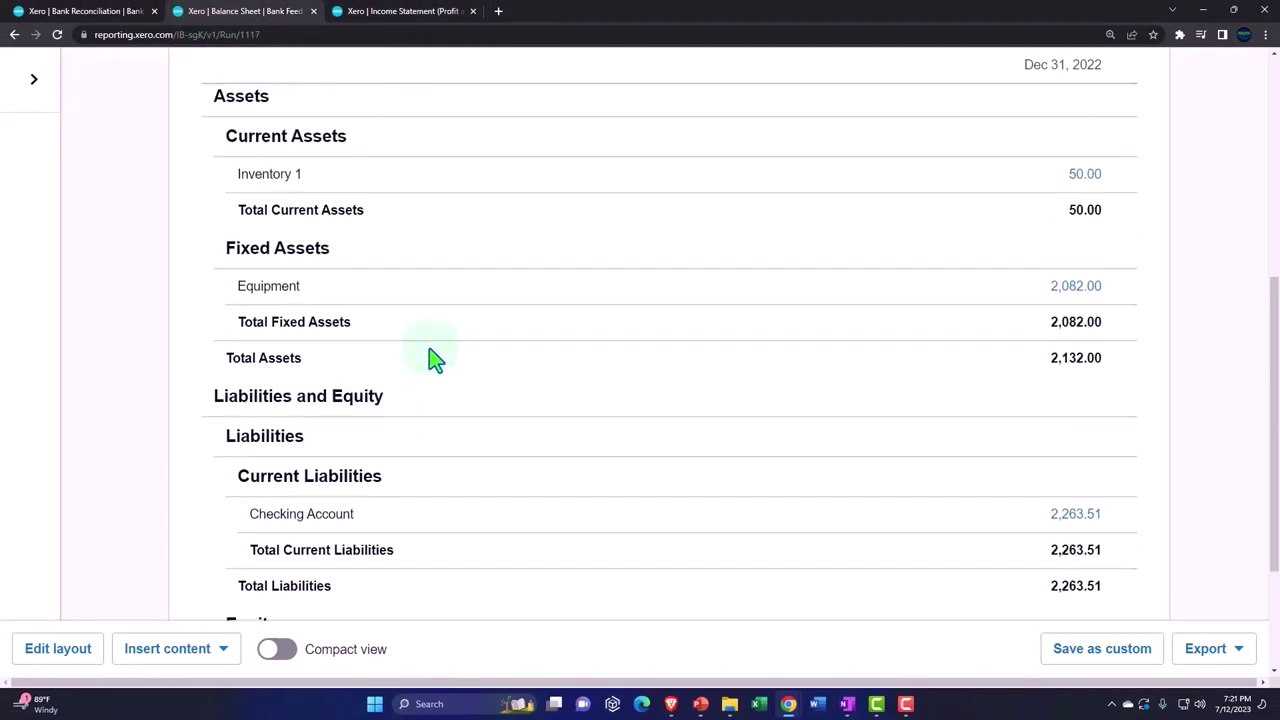